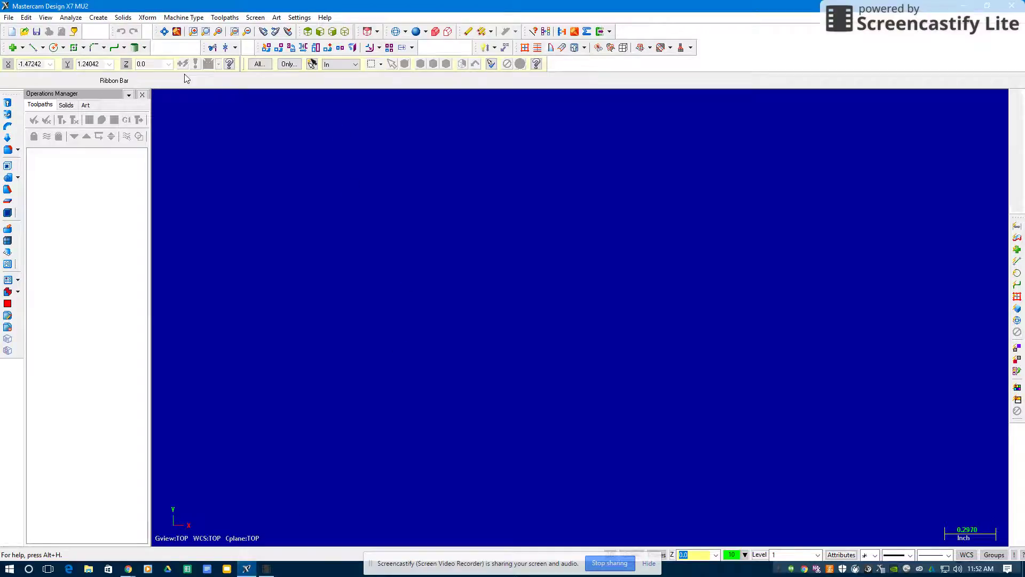
Load the Techno Servo toolchanger router machine definition, creating Machine Group-1
left_click(186, 18)
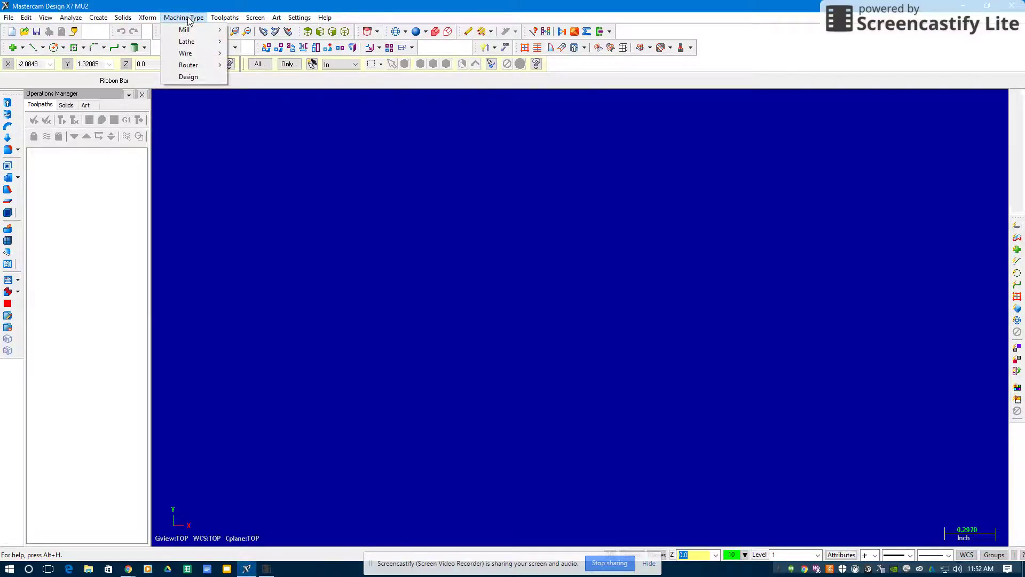
mouse_move(188, 65)
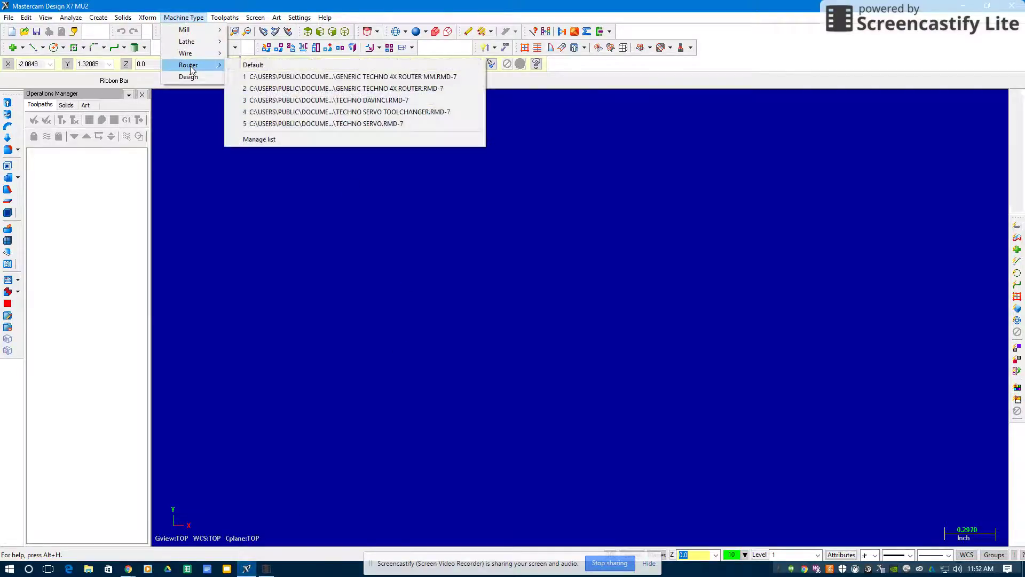
left_click(280, 114)
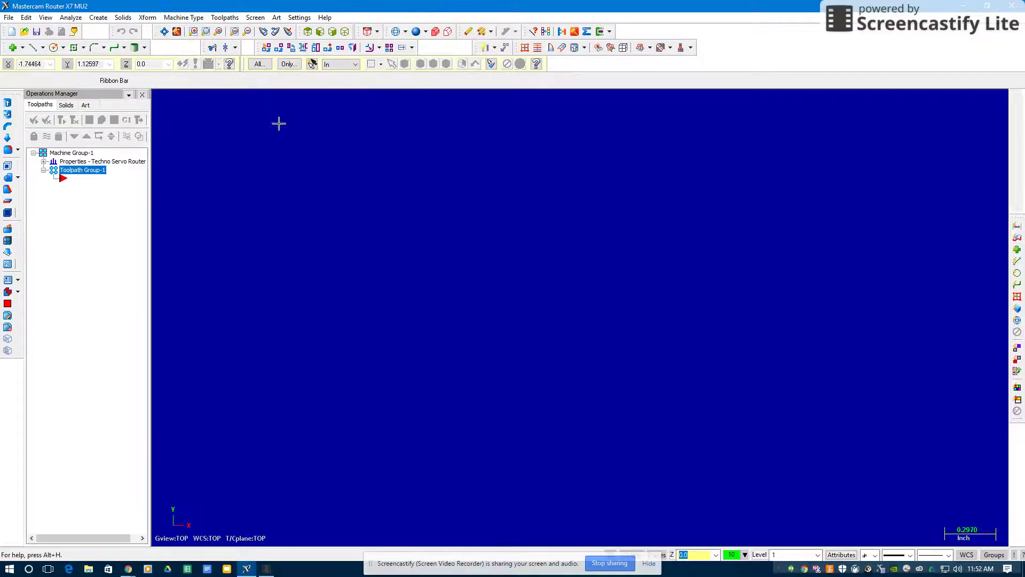
Define a displayed 12 × 9 × 0.54 inch rectangular stock with its origin at the left corner
left_click(44, 161)
left_click(63, 187)
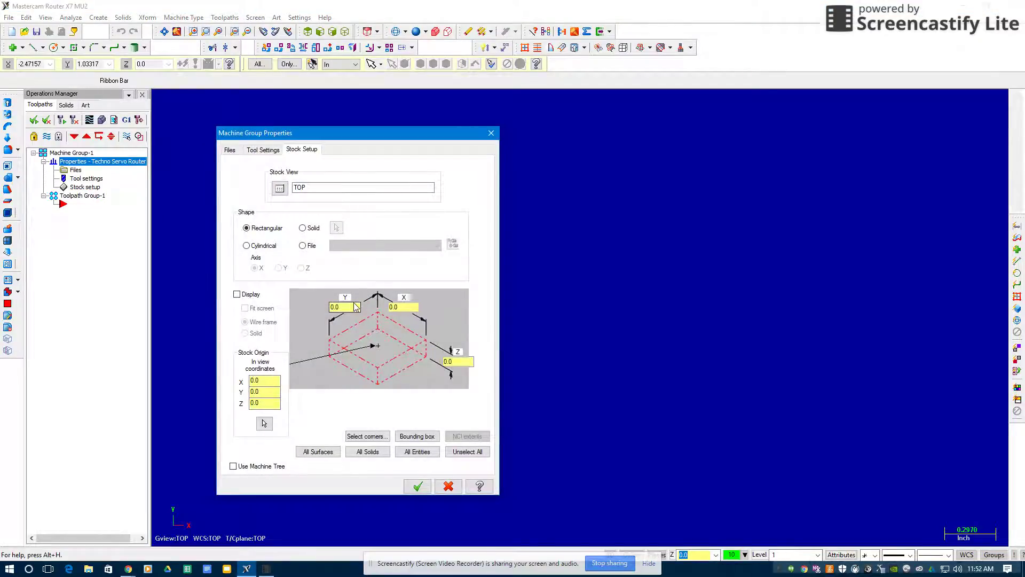
left_click(392, 307)
left_click(335, 308)
type("9")
left_click(330, 345)
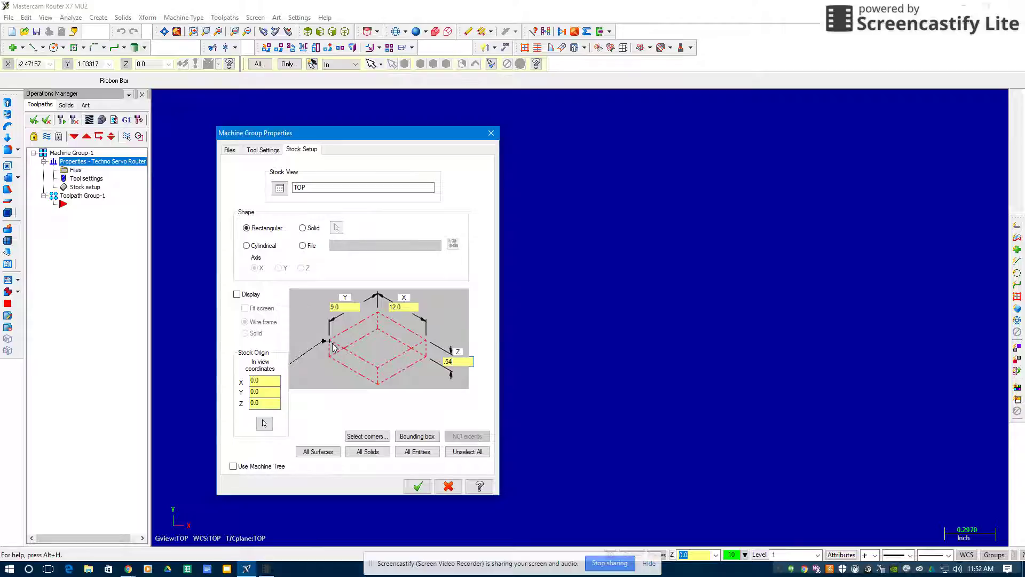
left_click(237, 294)
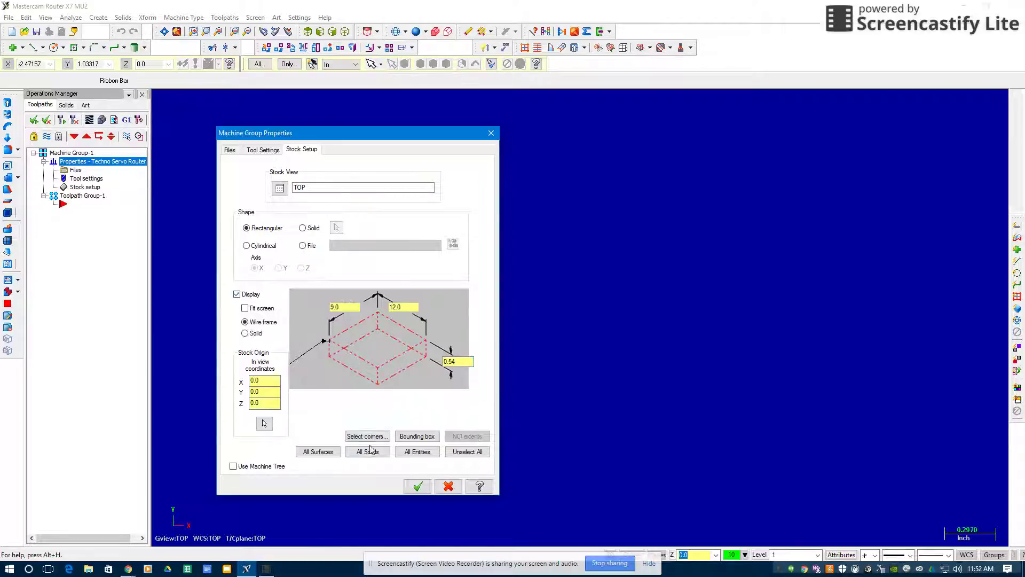
left_click(414, 486)
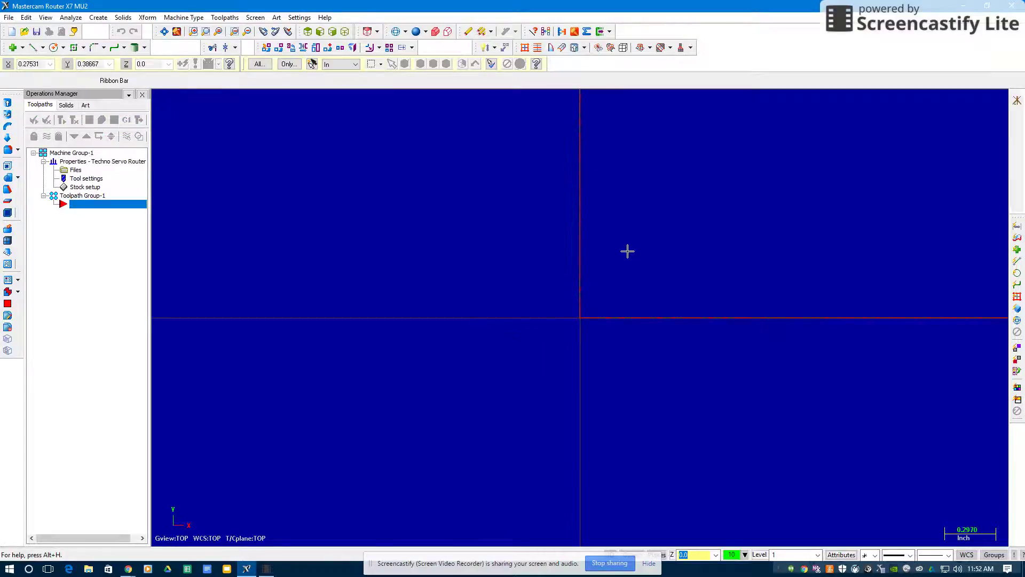
Draw a 3-inch square starting near the stock origin, then fit the view around it
scroll(399, 188, "down", 1)
scroll(399, 188, "down", 1)
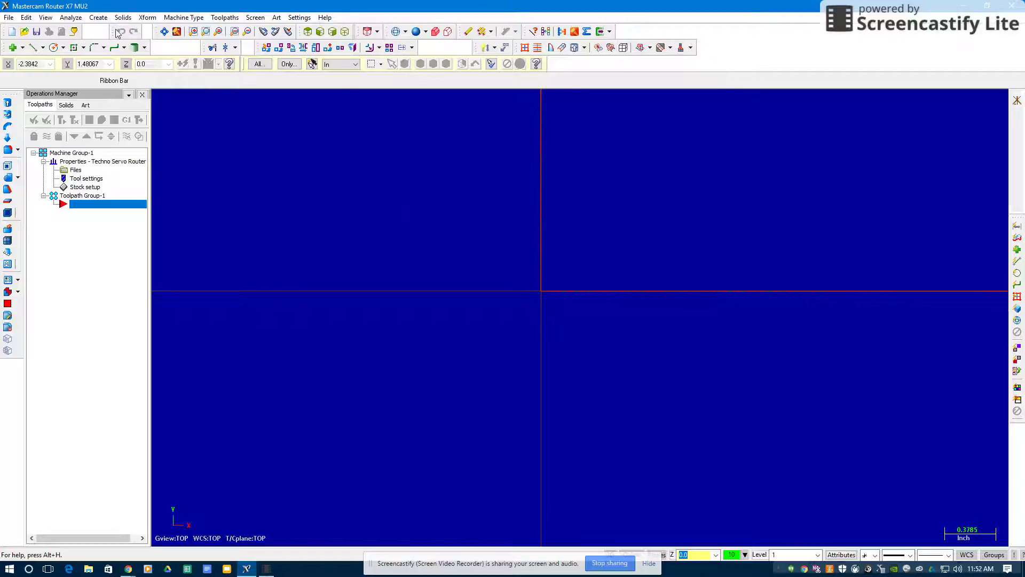
left_click(98, 17)
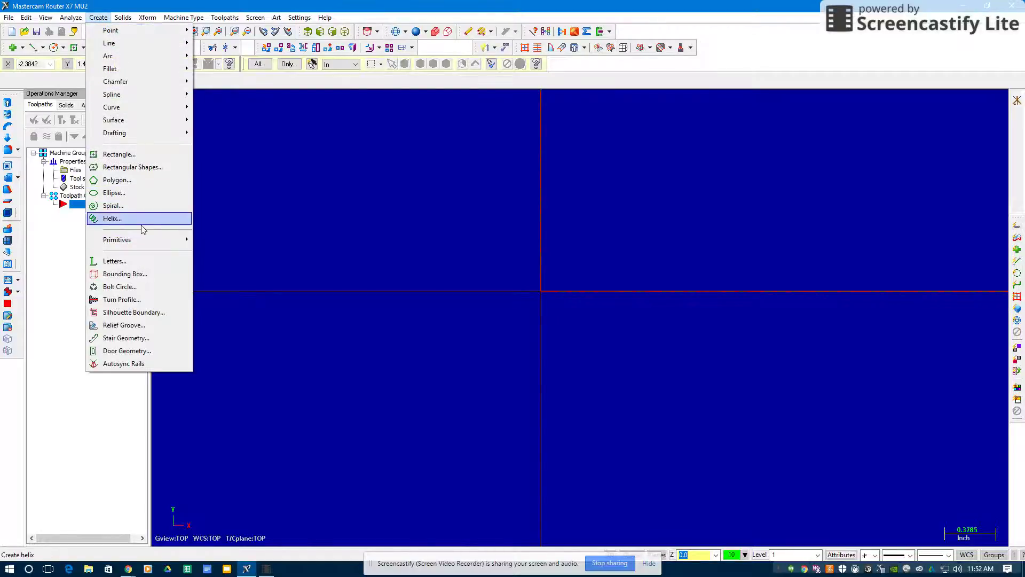
left_click(131, 155)
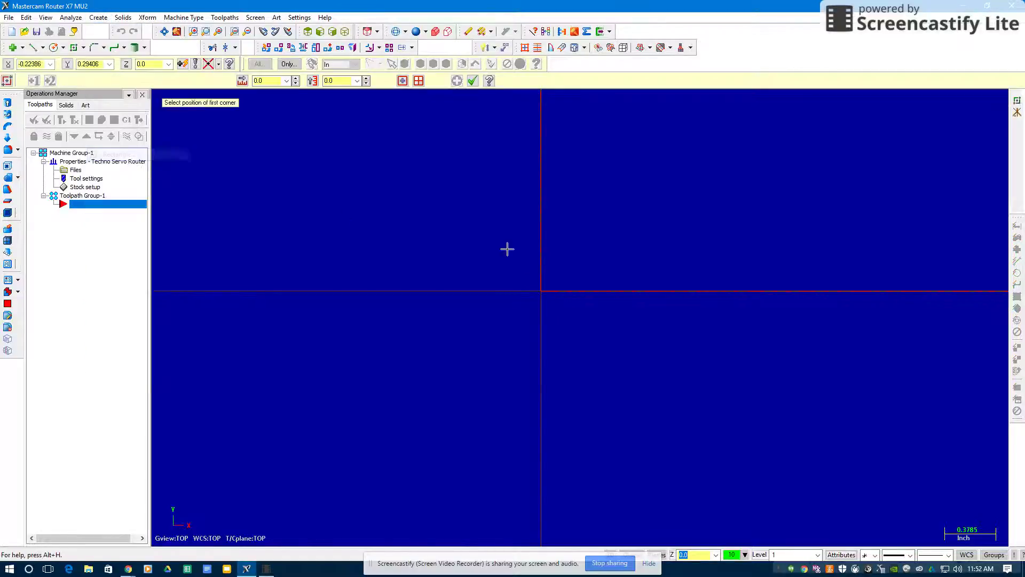
left_click(576, 260)
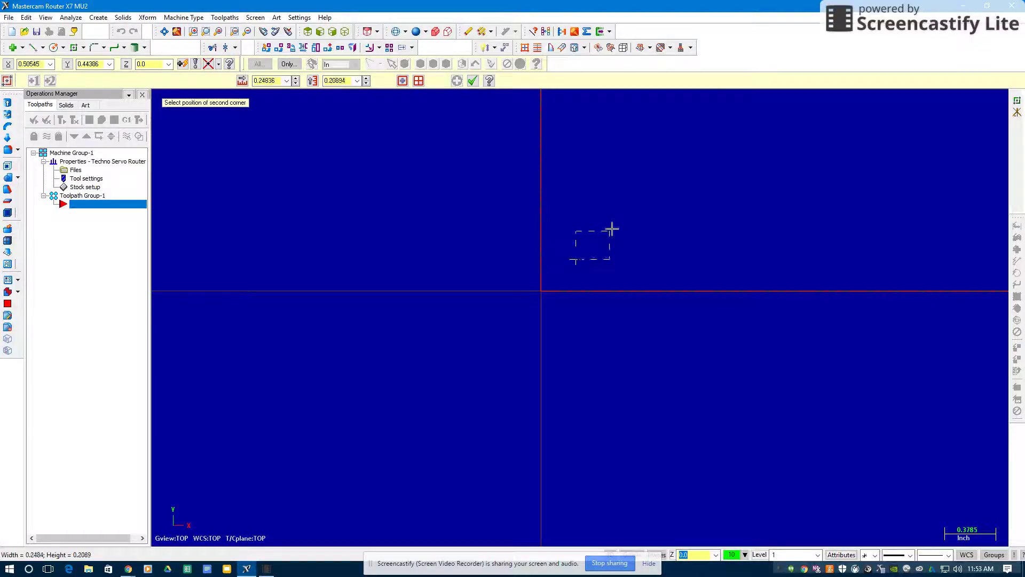
left_click(273, 81)
type("3")
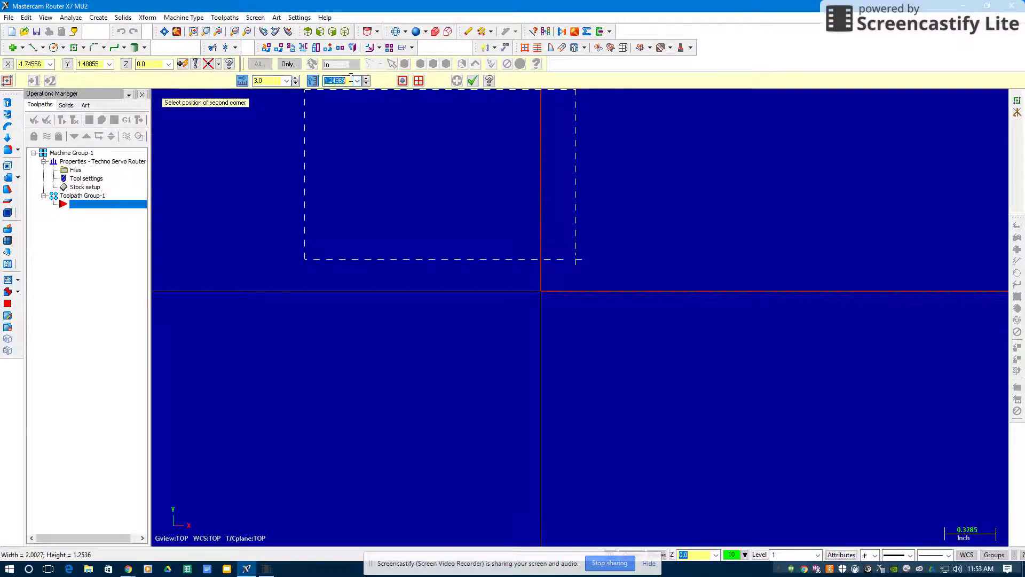
left_click(639, 150)
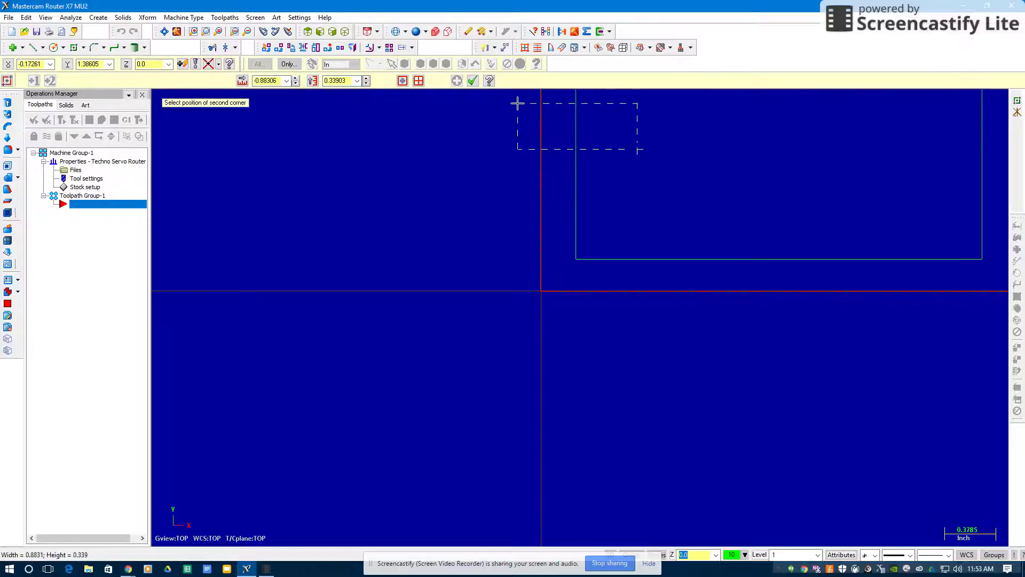
left_click(473, 81)
left_click(164, 31)
scroll(492, 304, "down", 2)
scroll(496, 309, "down", 4)
scroll(497, 308, "down", 1)
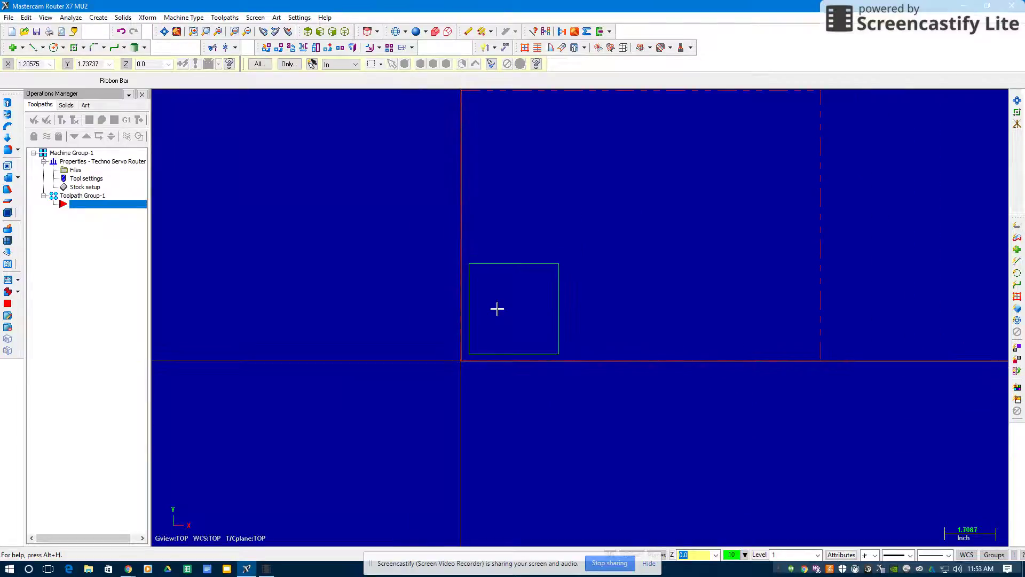
Translate-copy the first square to the right of itself using its top-right corner
left_click(145, 18)
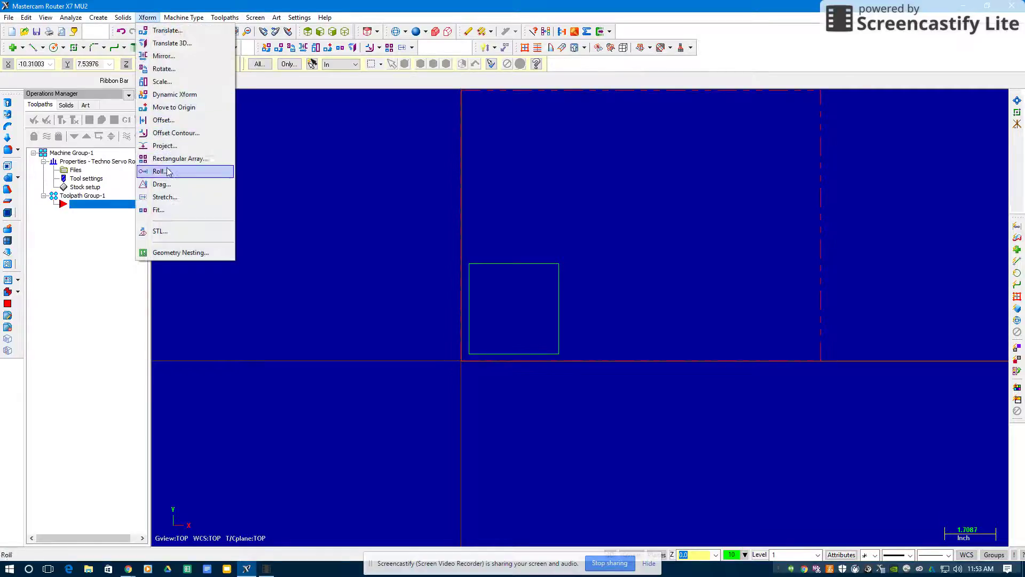
left_click(167, 184)
left_click_drag(430, 234, 577, 357)
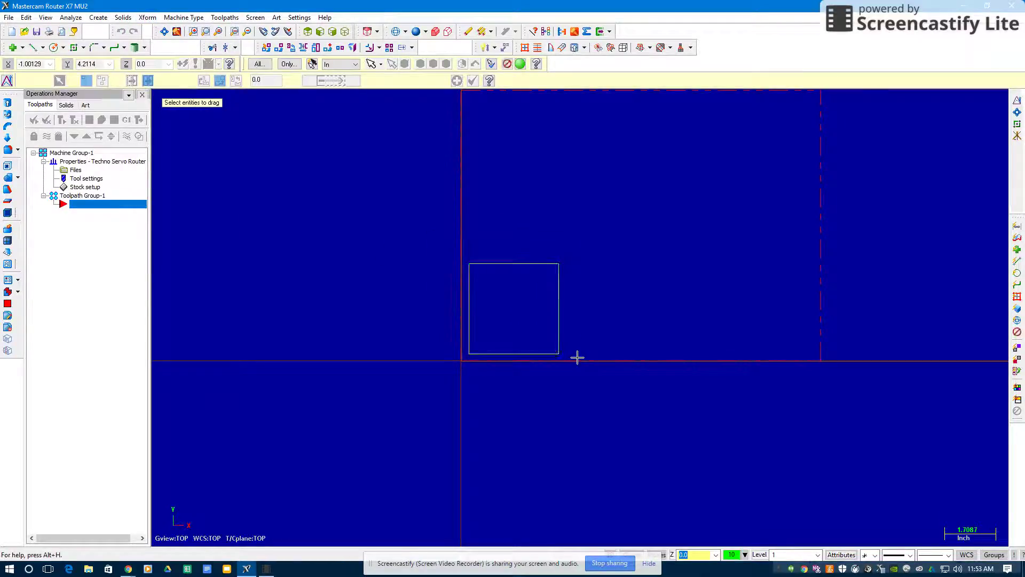
left_click(520, 64)
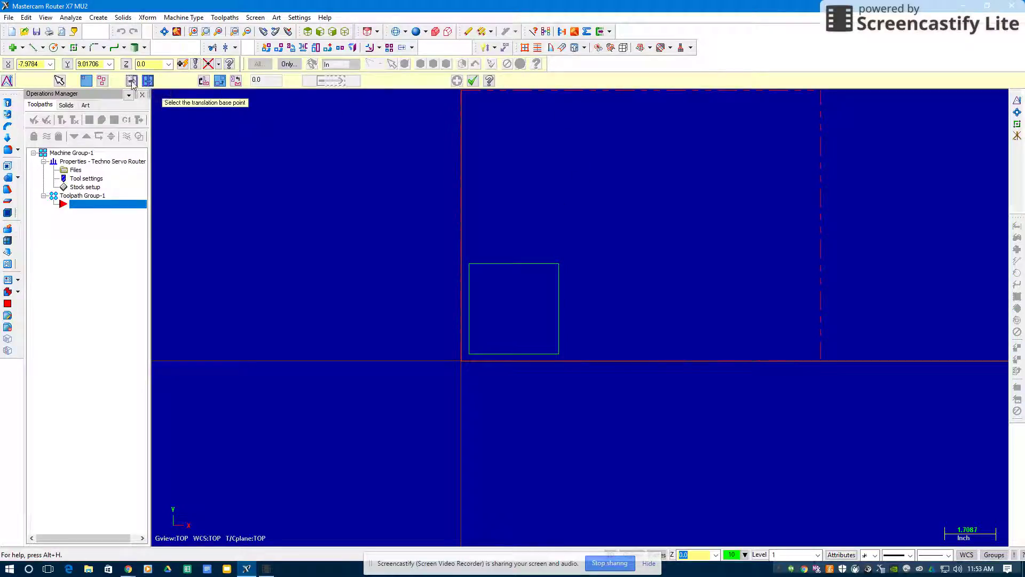
left_click(560, 264)
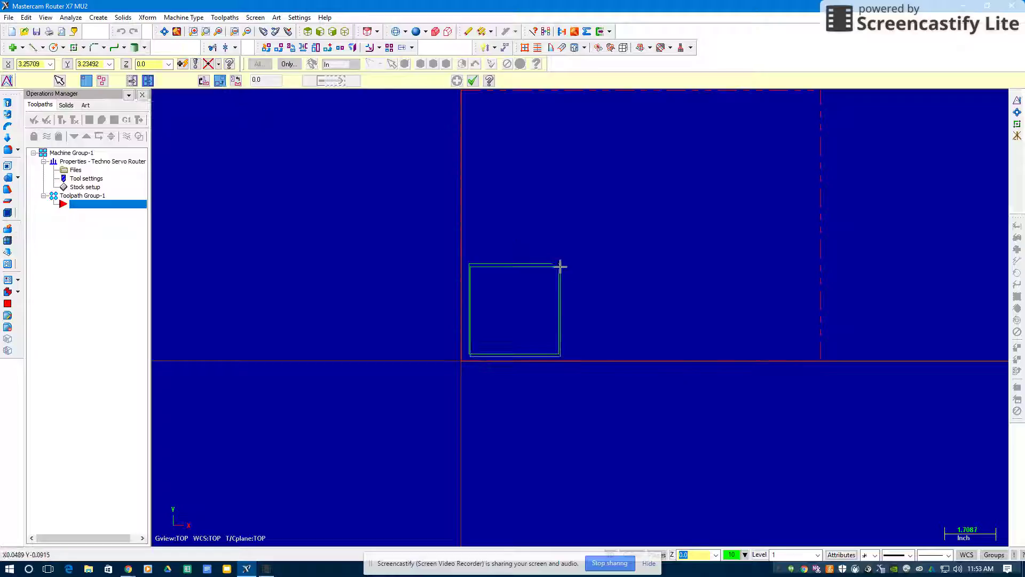
left_click(668, 263)
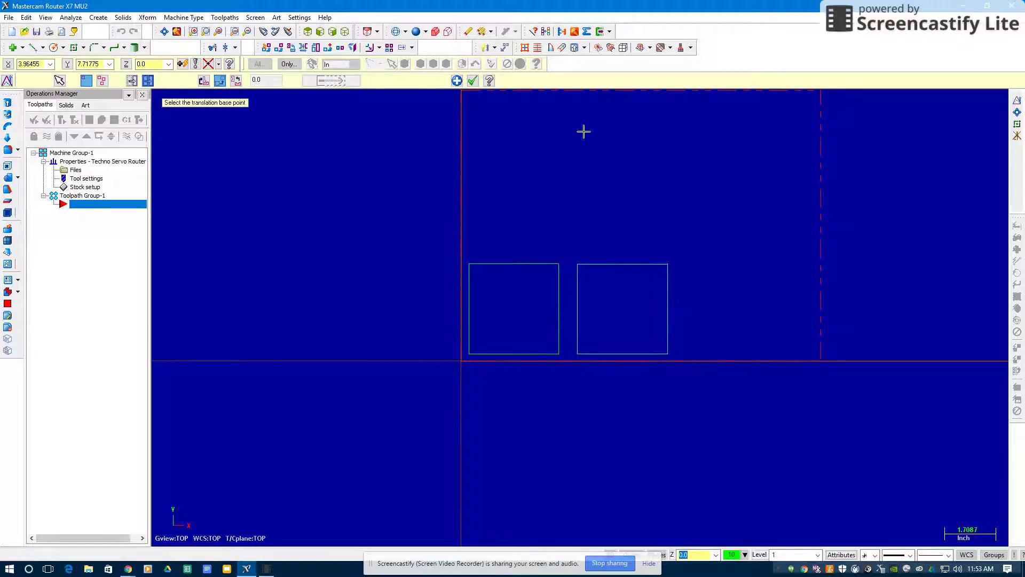
left_click(473, 81)
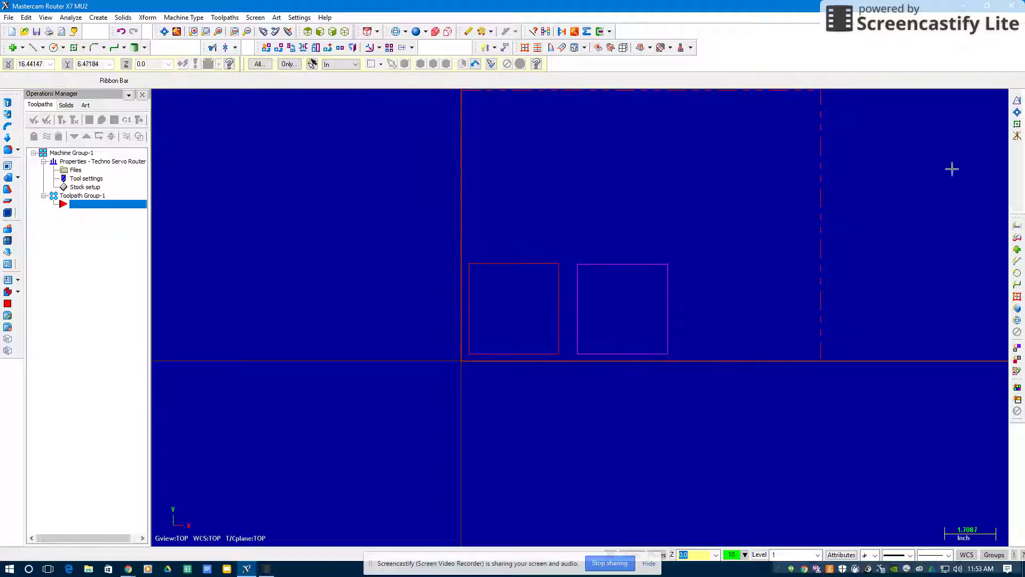
Copy both bottom squares upward to form a top row
left_click(1018, 111)
left_click_drag(410, 213, 713, 393)
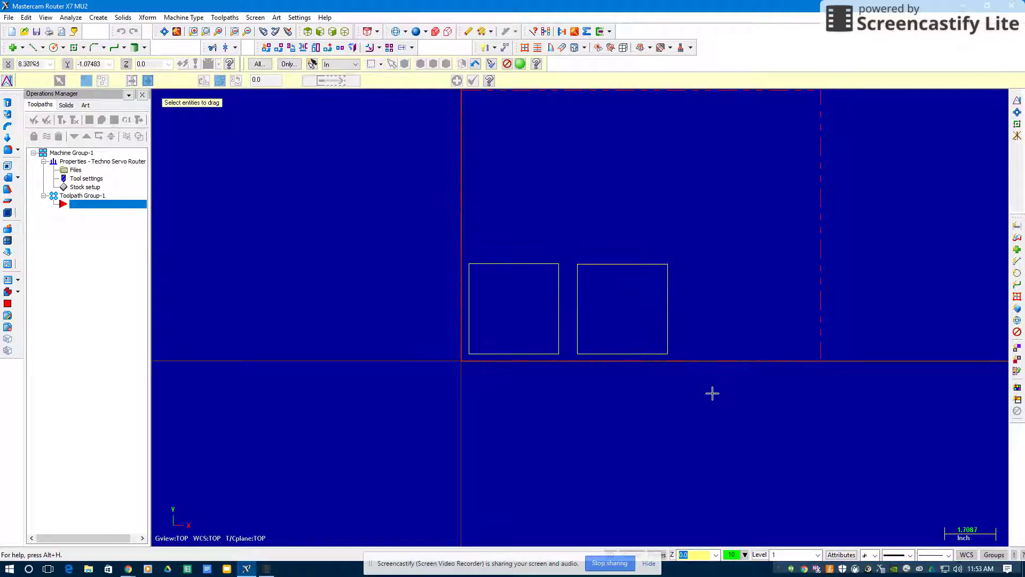
left_click(519, 64)
left_click(578, 264)
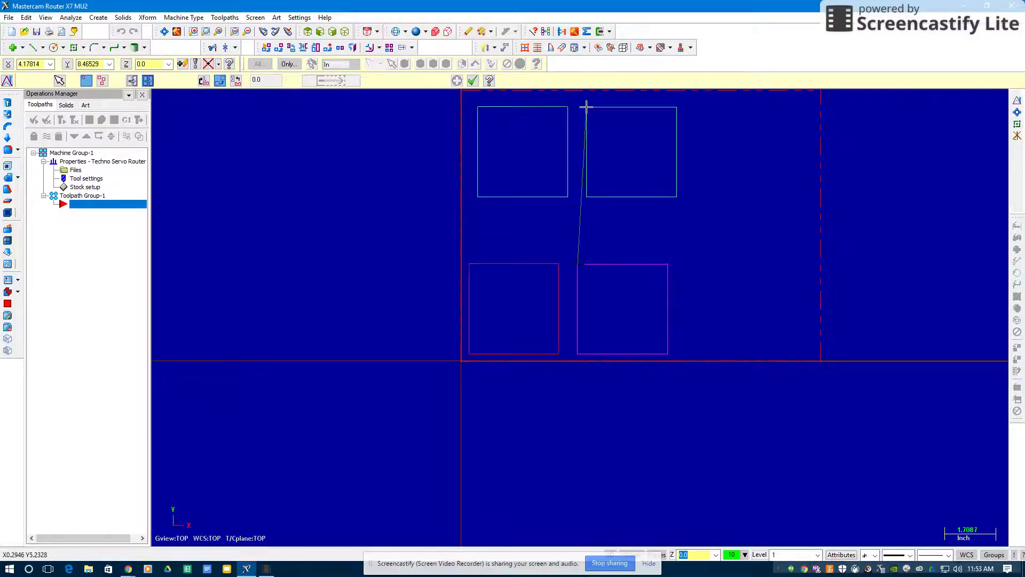
left_click(587, 107)
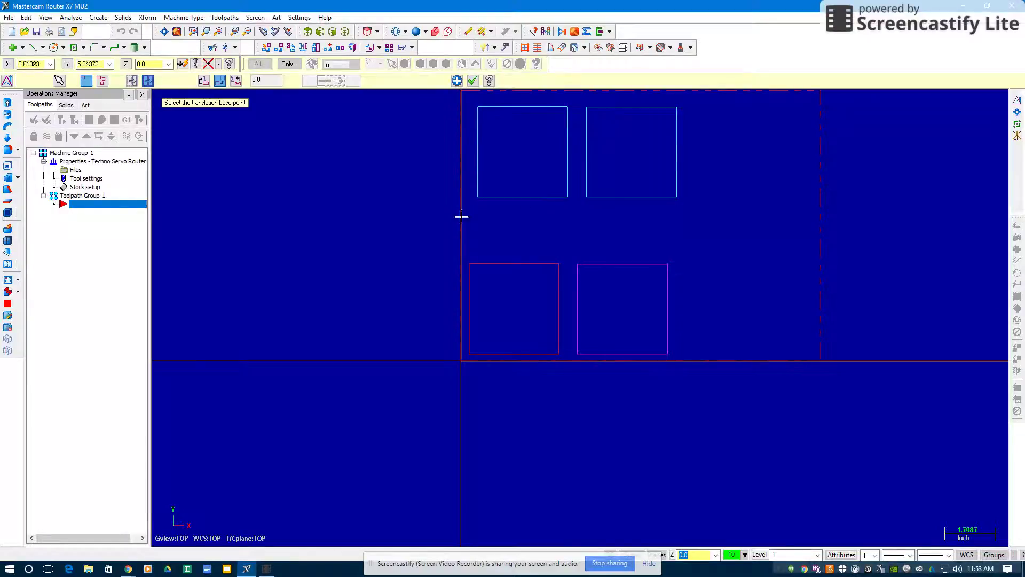
left_click(475, 81)
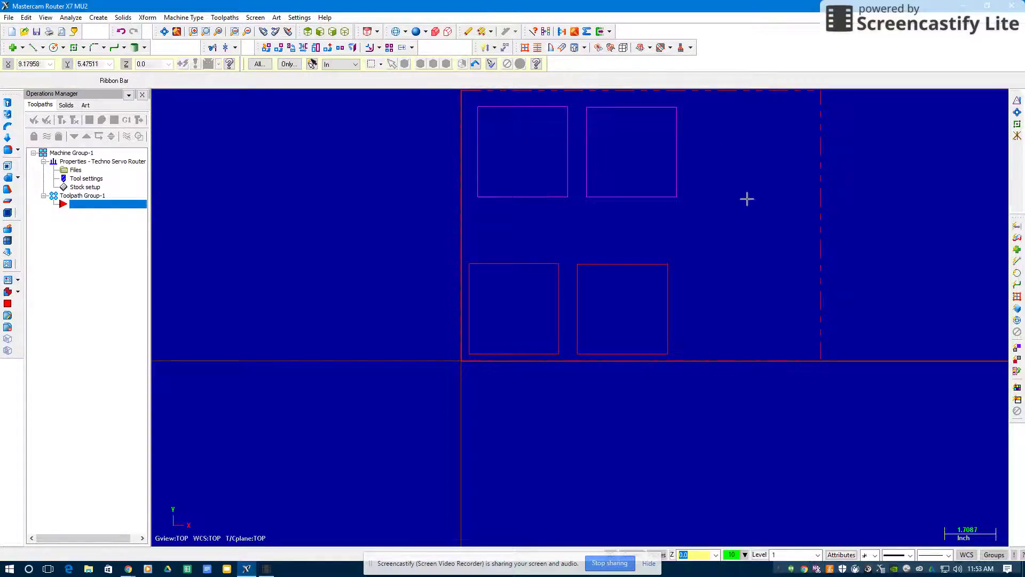
Copy the lower-right square to the upper right of the stock
left_click(1018, 112)
left_click_drag(566, 232, 704, 367)
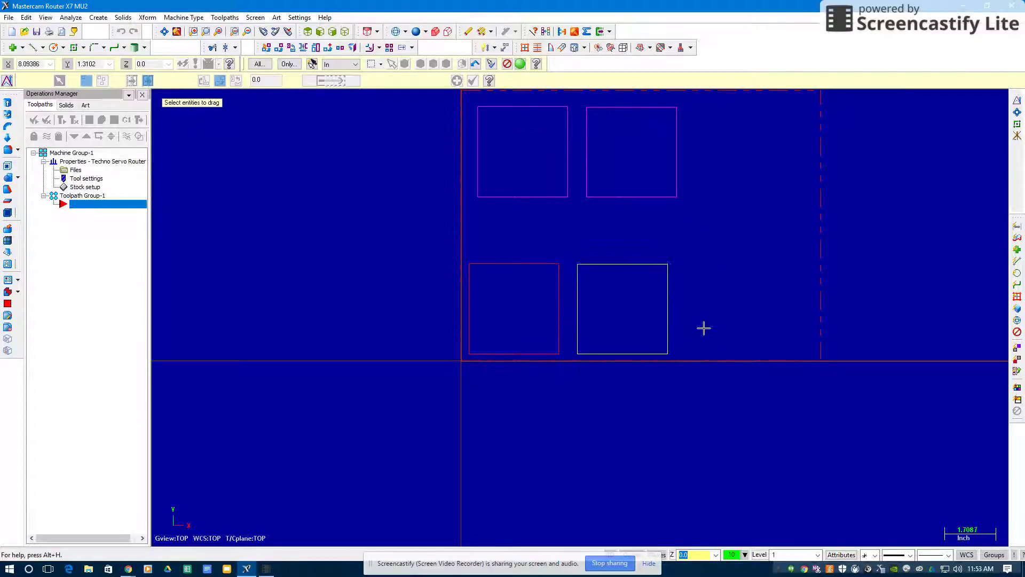
left_click(521, 64)
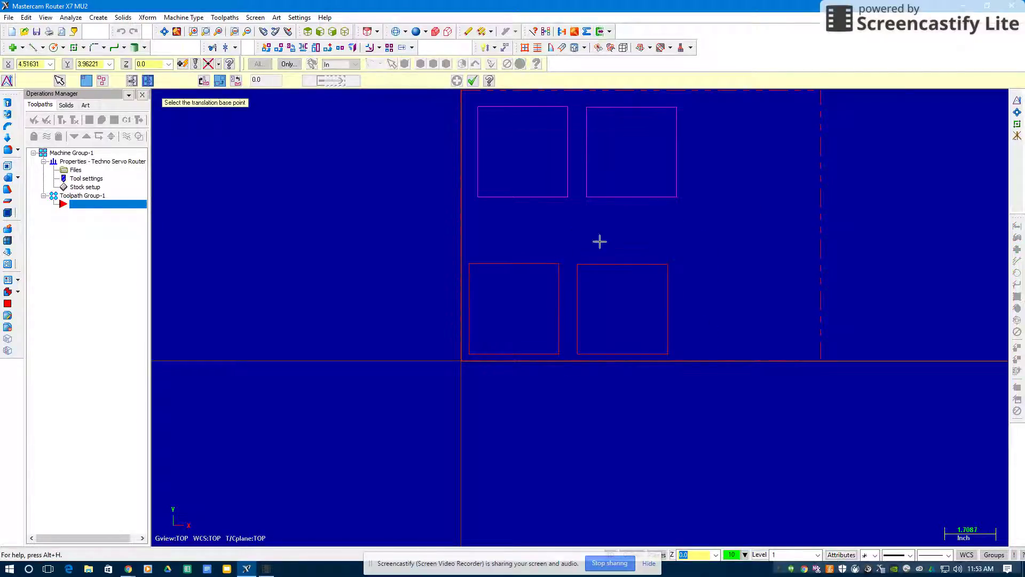
left_click(667, 264)
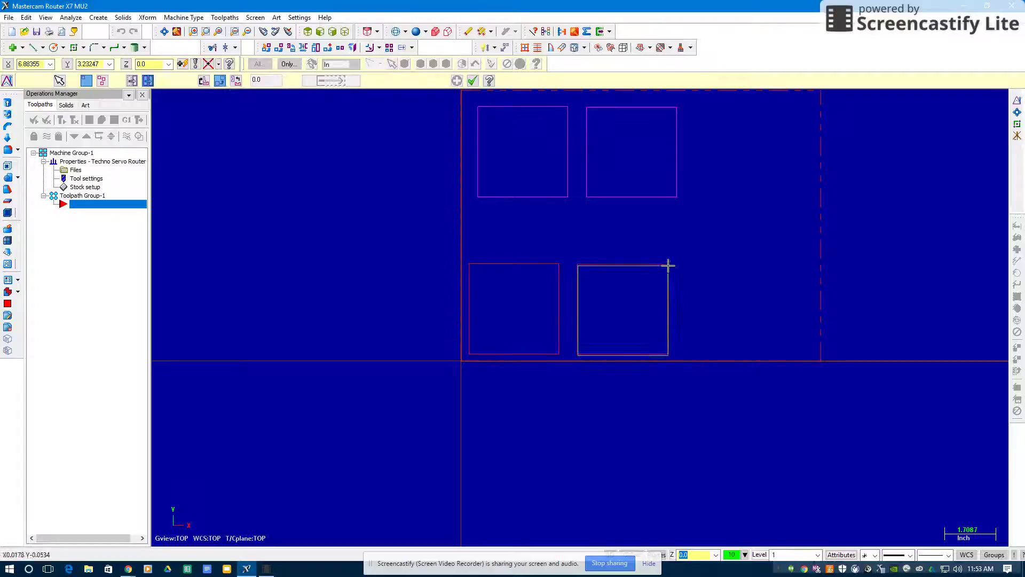
left_click(791, 110)
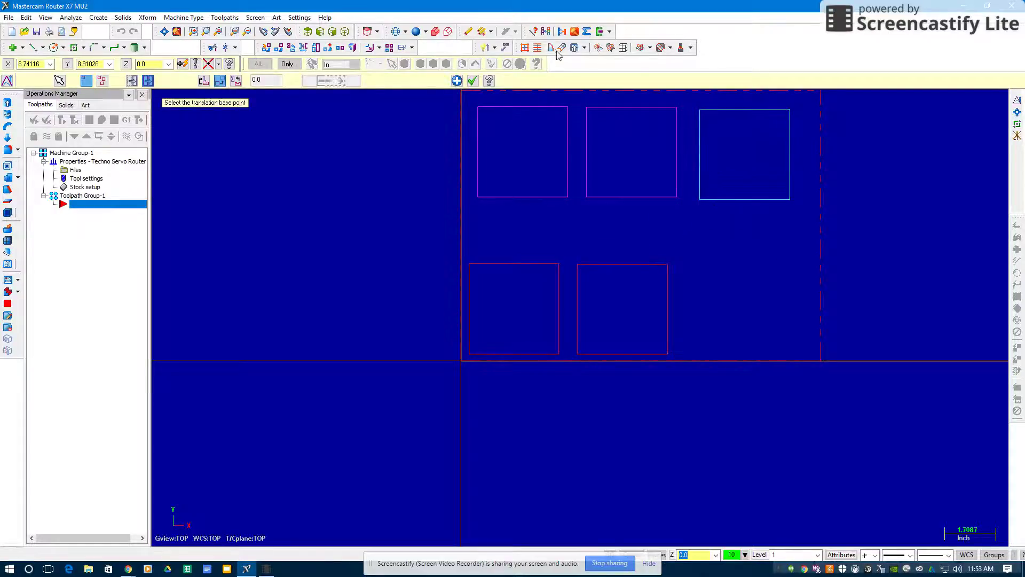
Clear the result colours and drag the two lower squares upward, nearer the top row
left_click(472, 81)
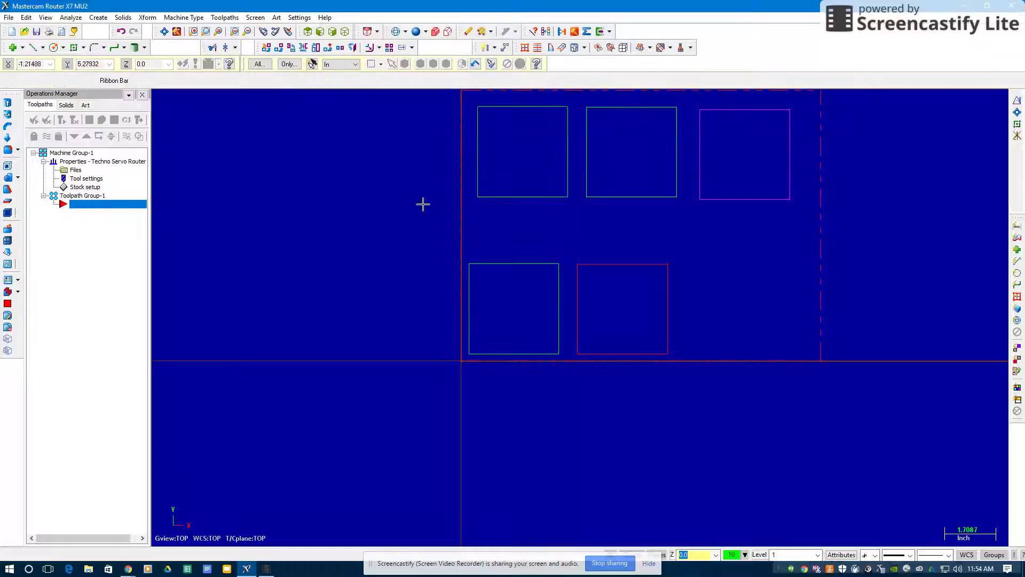
left_click(549, 32)
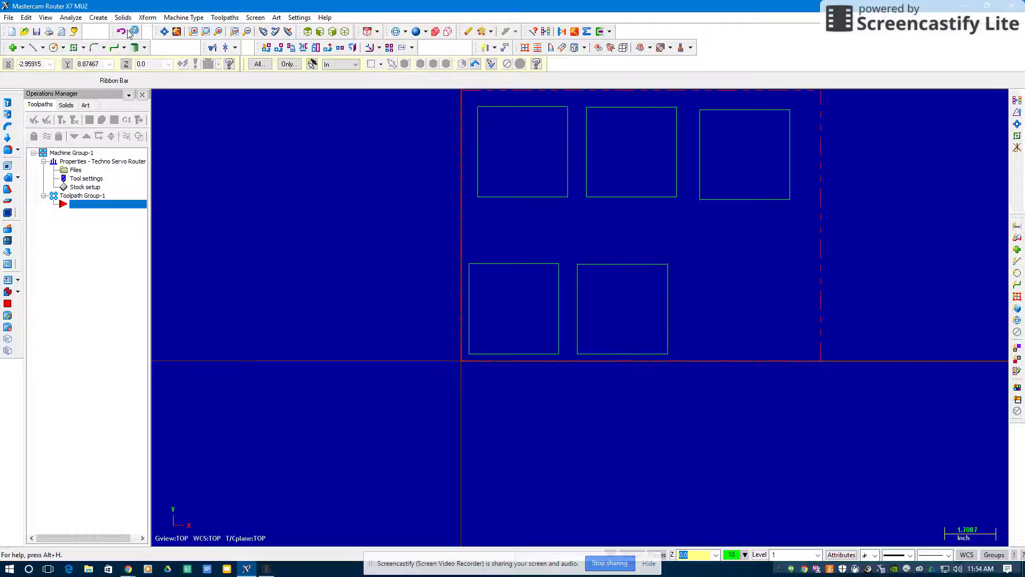
left_click(149, 17)
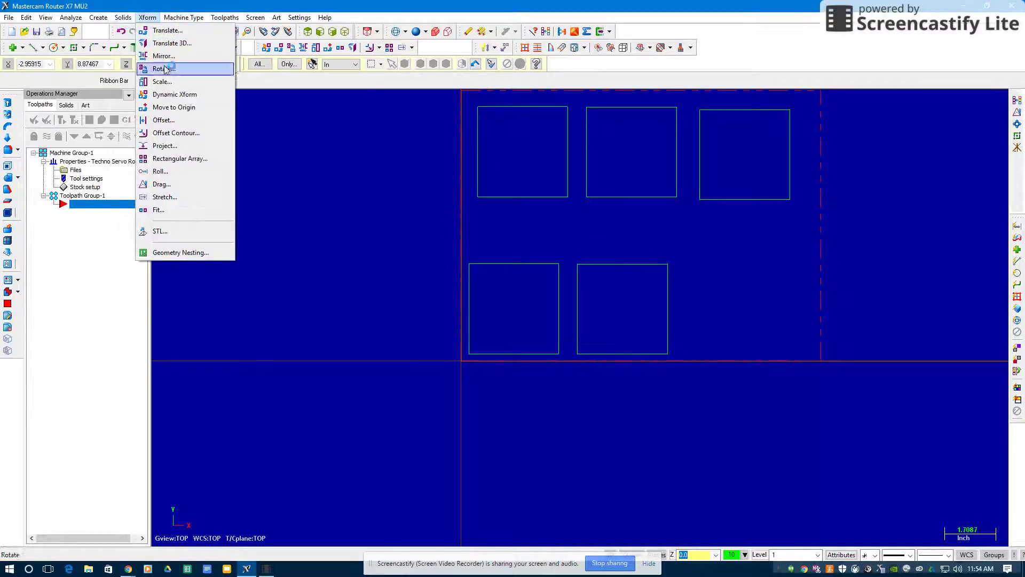
left_click(161, 184)
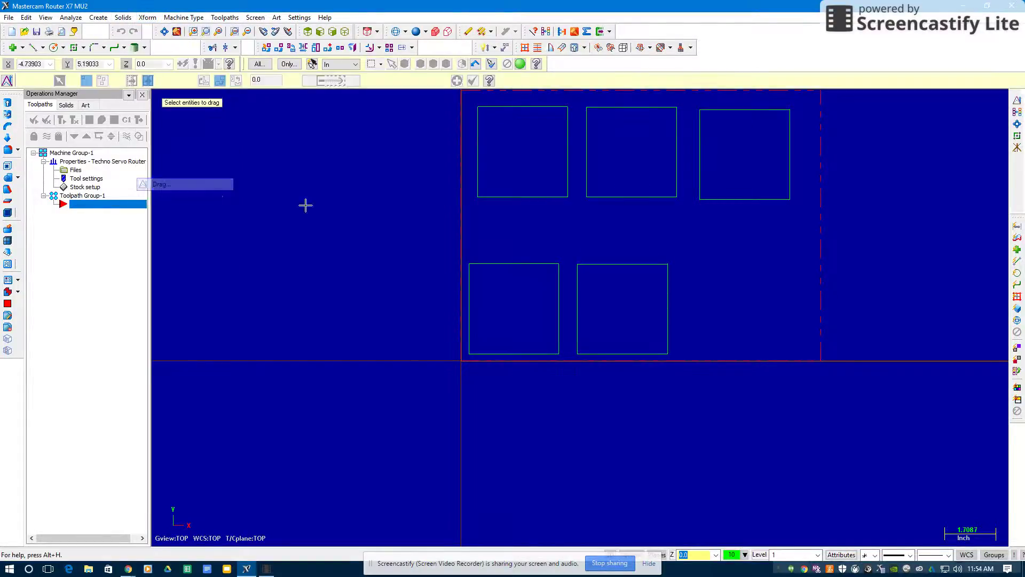
left_click_drag(422, 223, 687, 370)
left_click(521, 64)
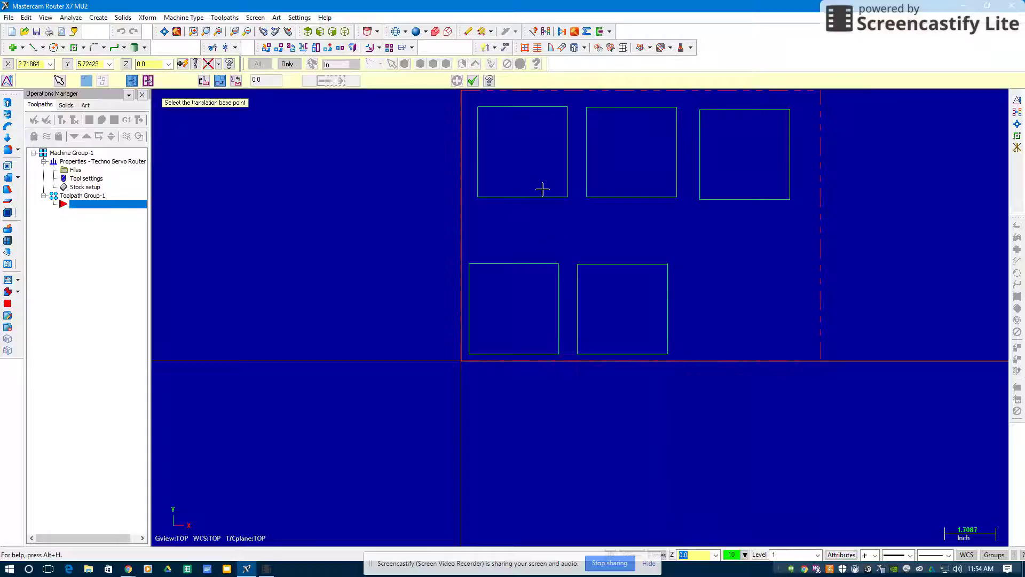
left_click(559, 263)
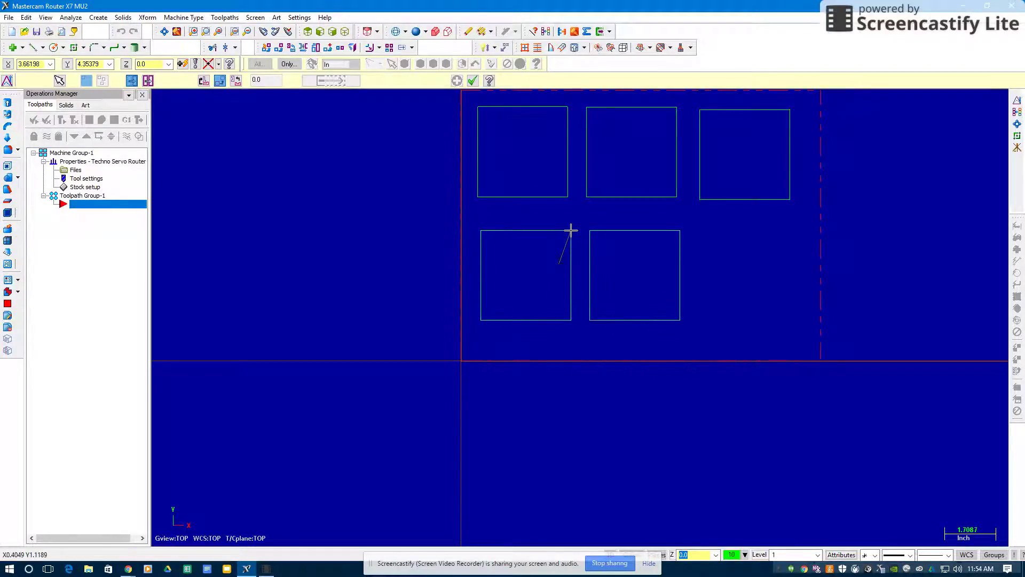
left_click(570, 228)
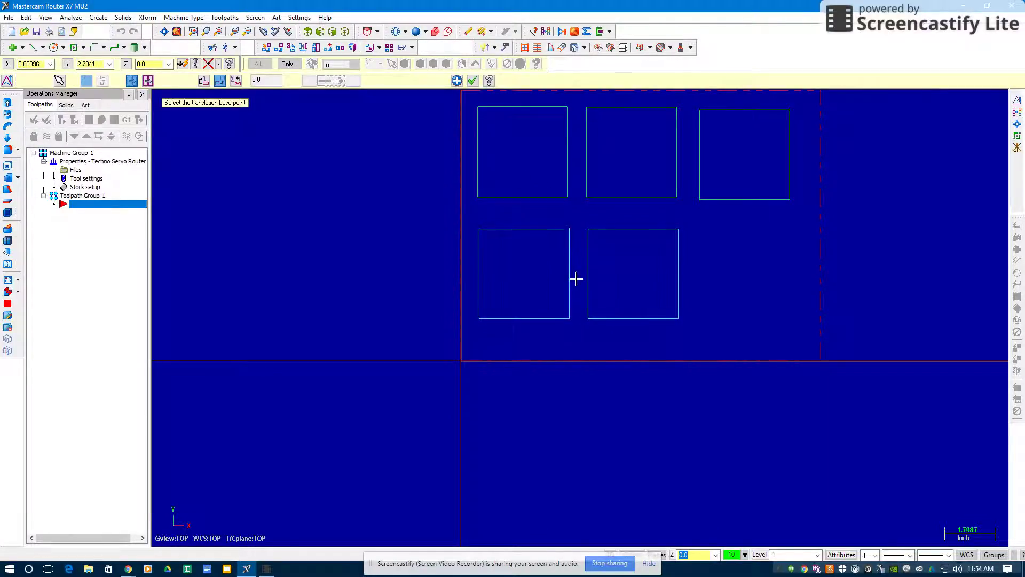
left_click(473, 80)
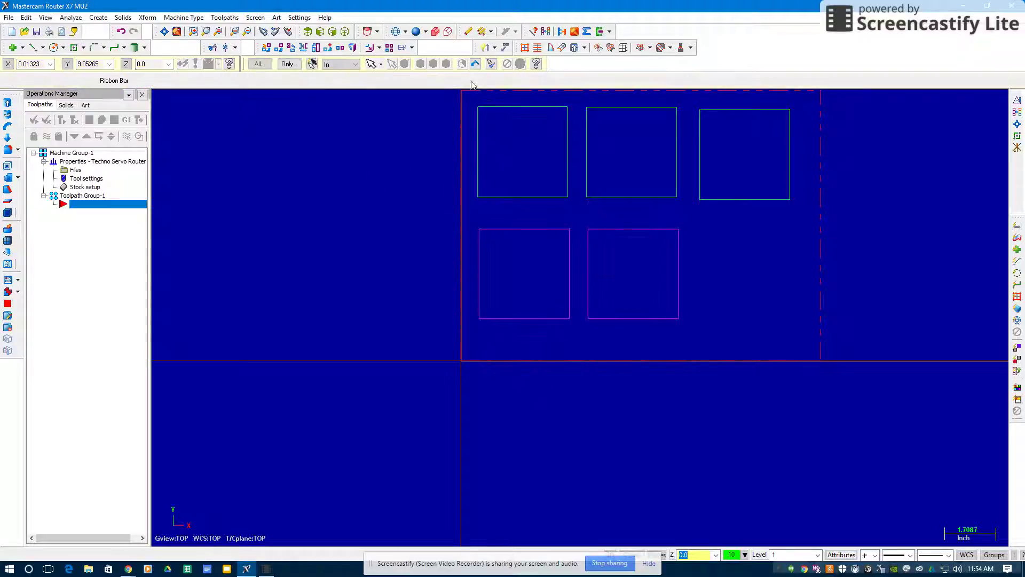
left_click(164, 31)
scroll(627, 305, "down", 1)
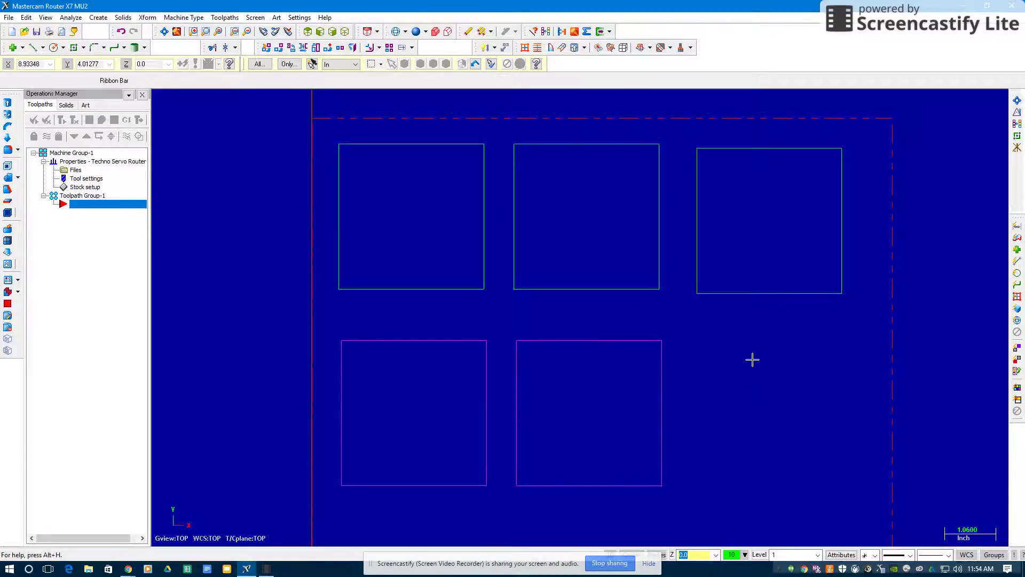
Draw a 2.75 × 3.05 inch rectangle with its first corner at the stock's lower right
left_click(98, 18)
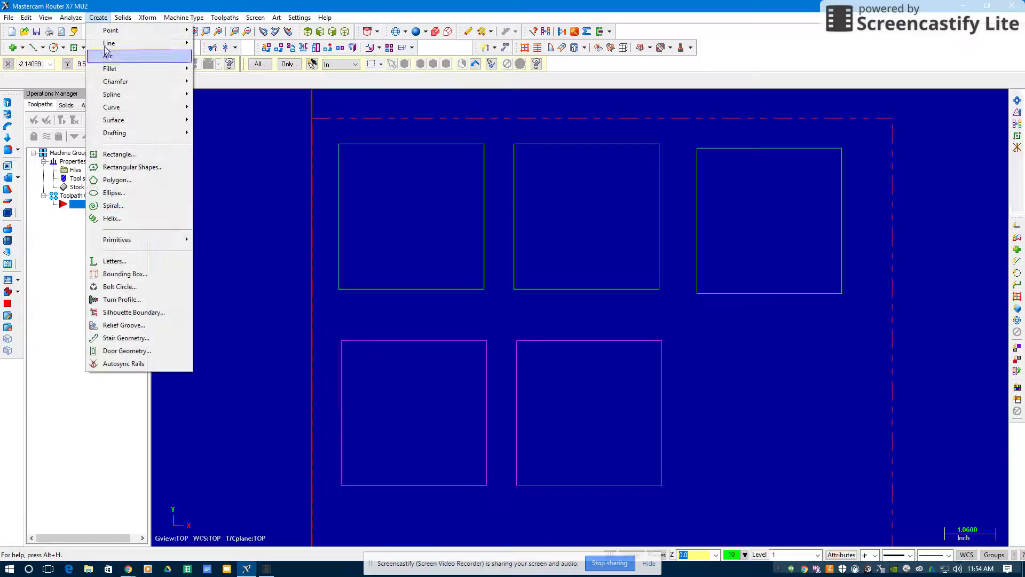
left_click(118, 154)
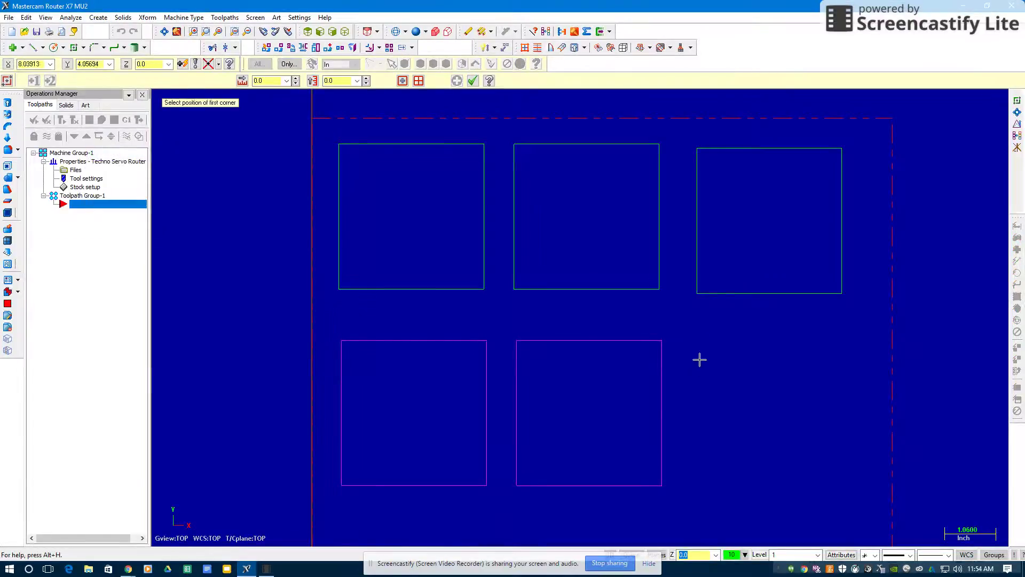
left_click(728, 482)
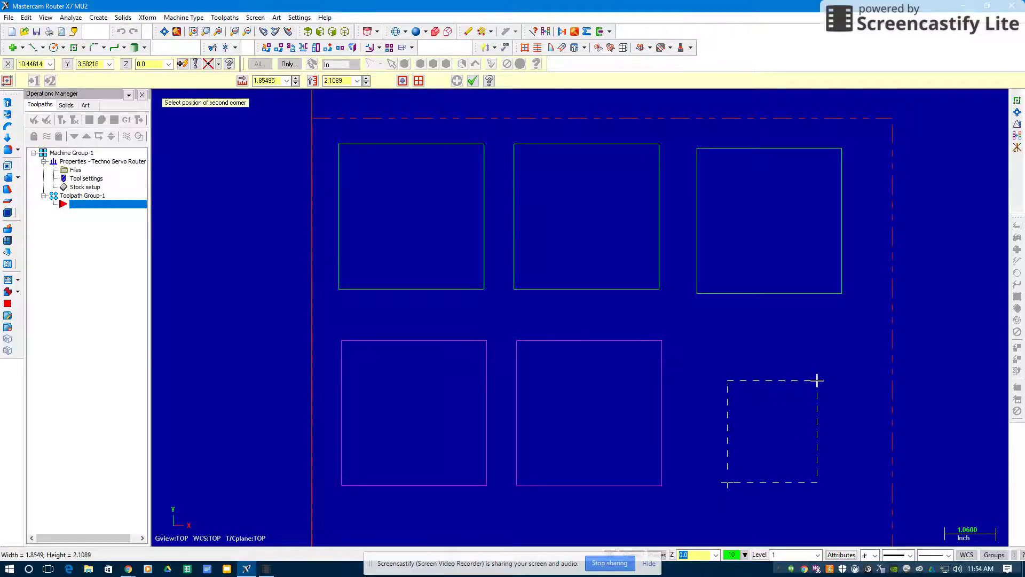
left_click(350, 82)
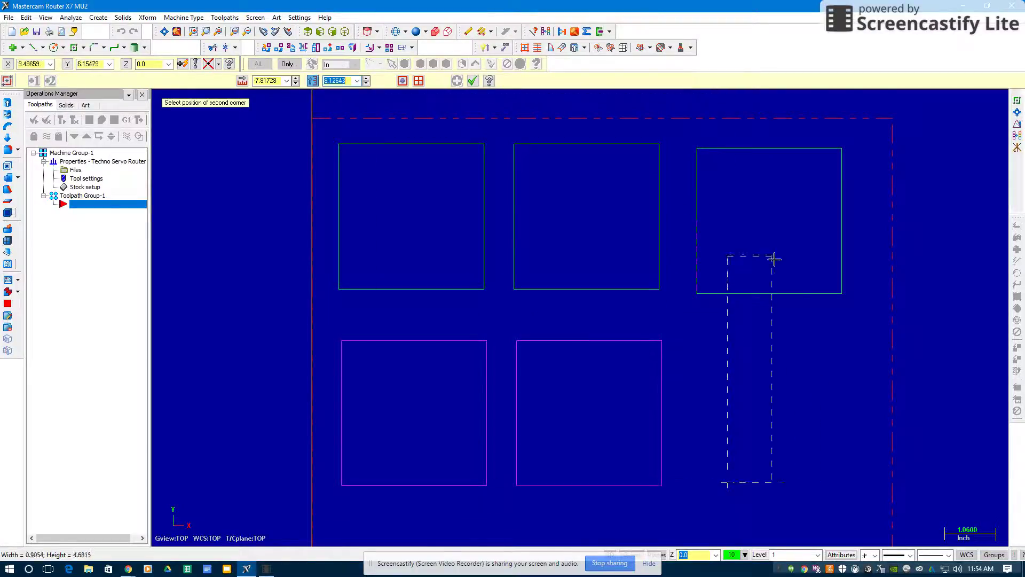
type("3.05")
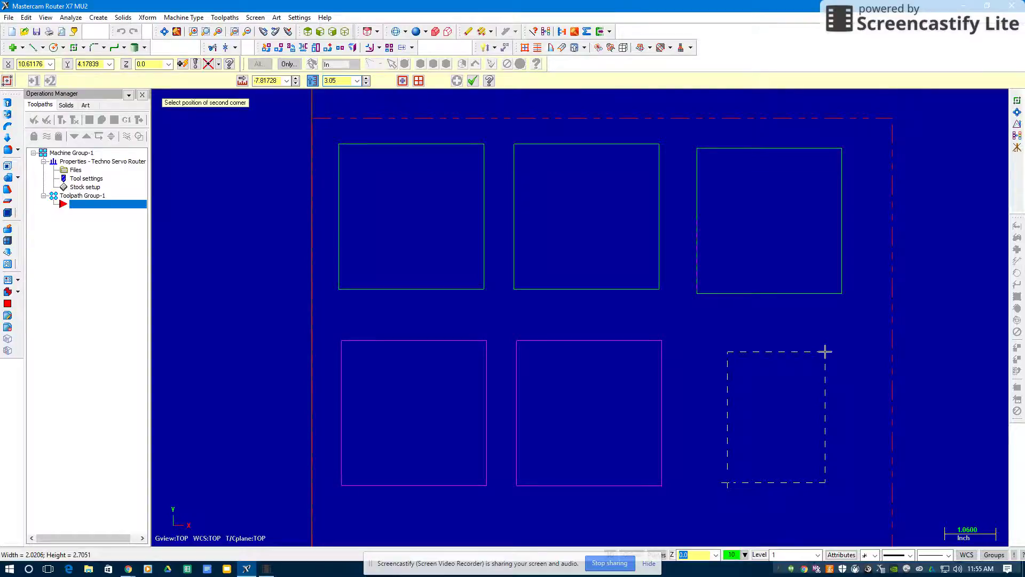
left_click(281, 80)
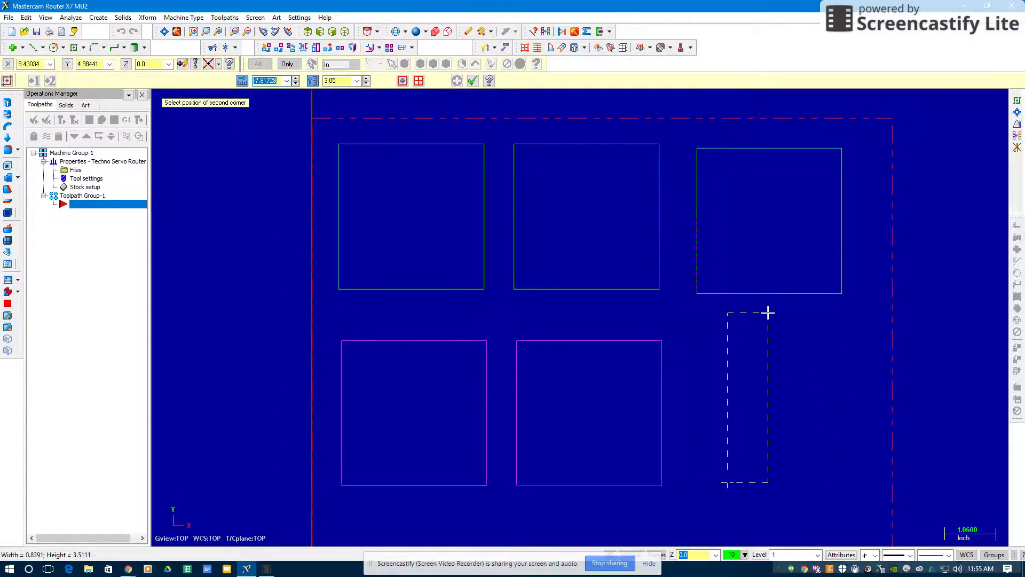
type("2.75")
key("Return")
left_click(817, 346)
left_click(473, 80)
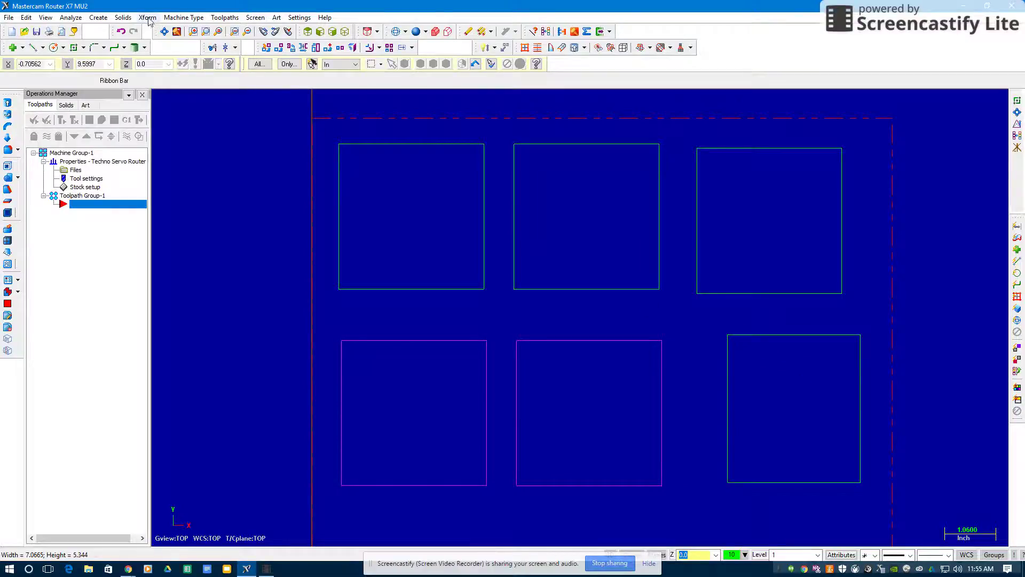
Start a pocket toolpath with the default NC name, chaining the lower-right rectangle
left_click(223, 18)
left_click(240, 69)
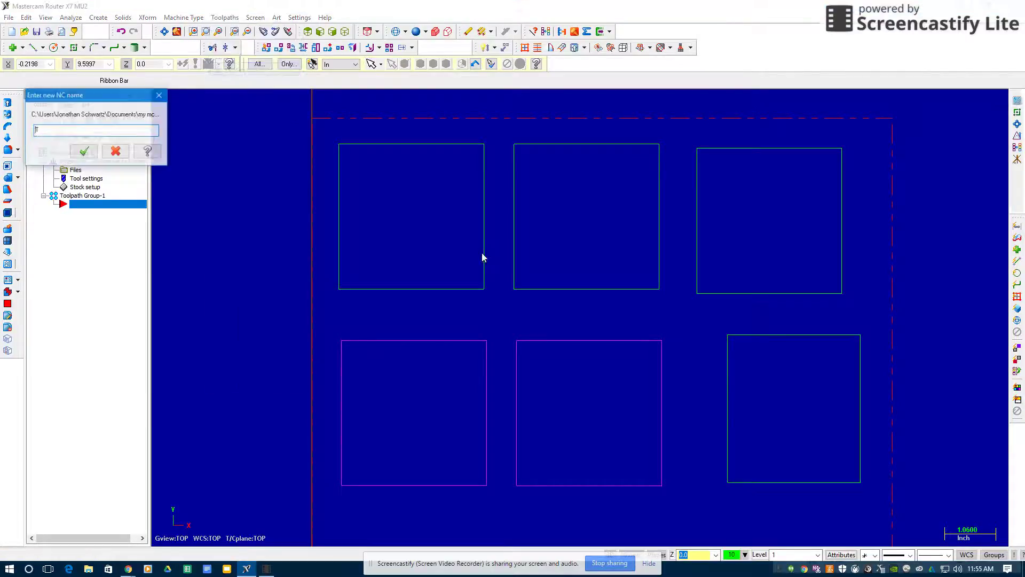
left_click(83, 153)
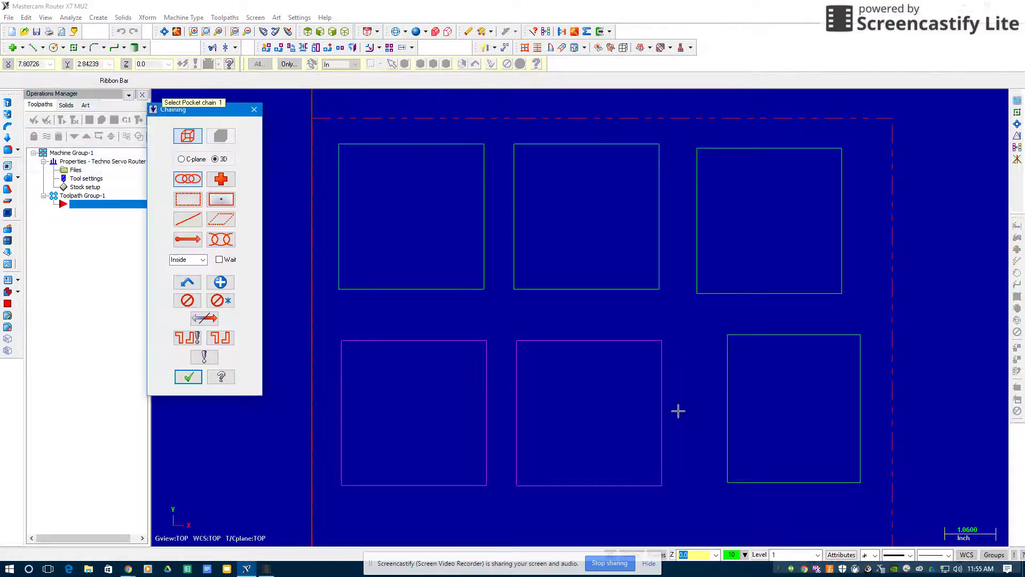
left_click(748, 351)
left_click(188, 377)
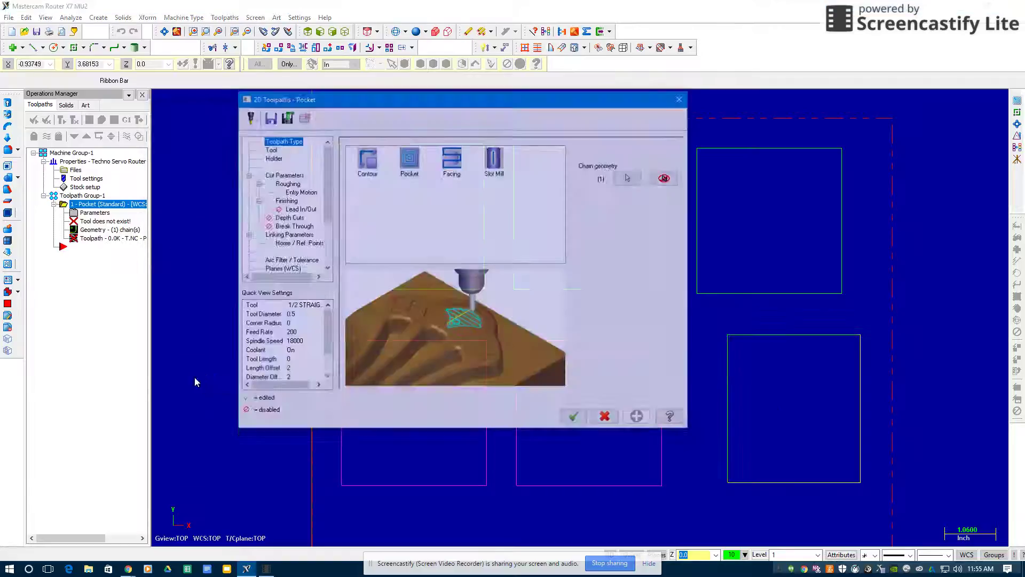
Assign the library 1/4 STRAIGHT BIT with feed rate 100 and plunge rate 50
left_click(271, 149)
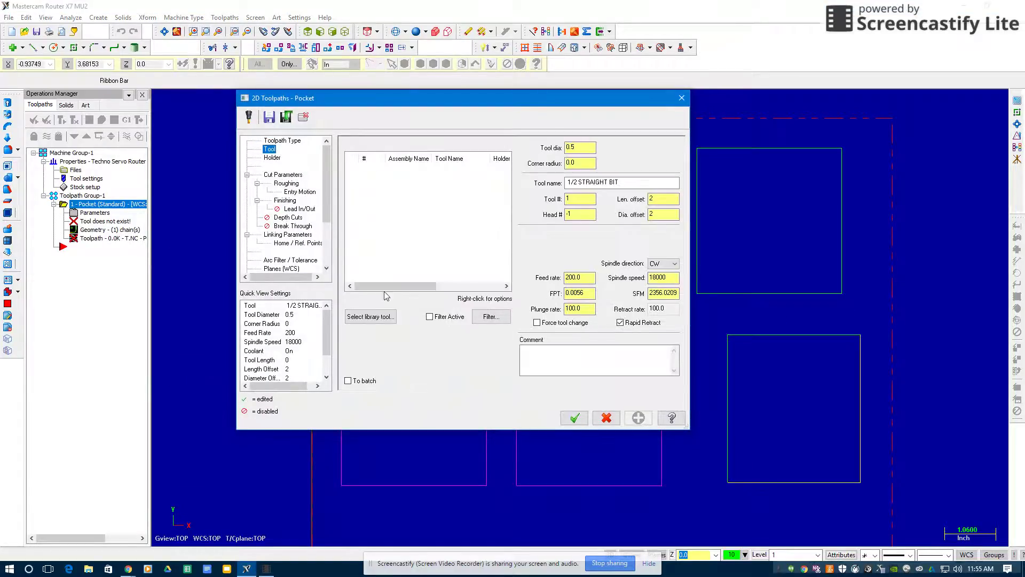
left_click(386, 319)
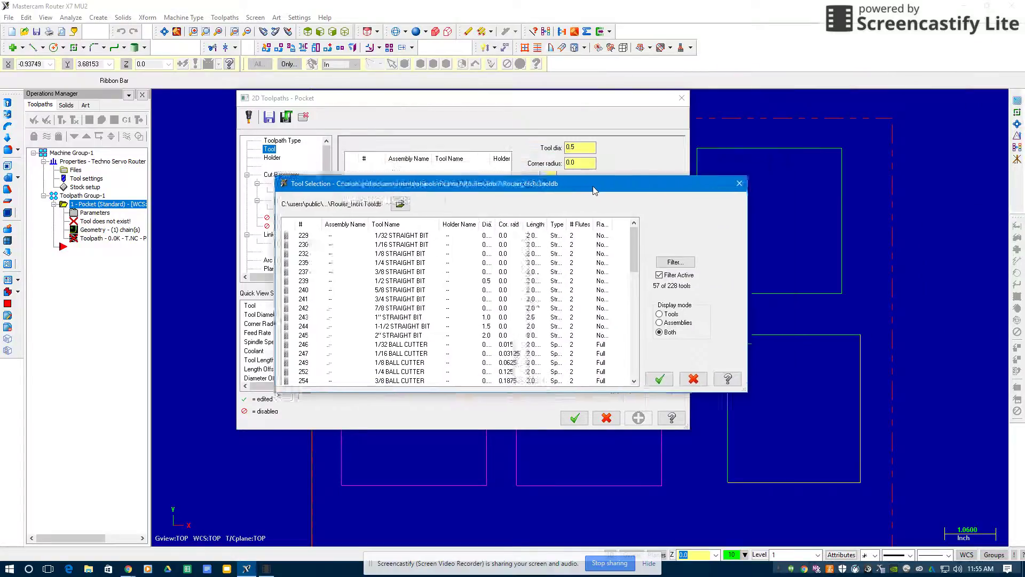
left_click(338, 297)
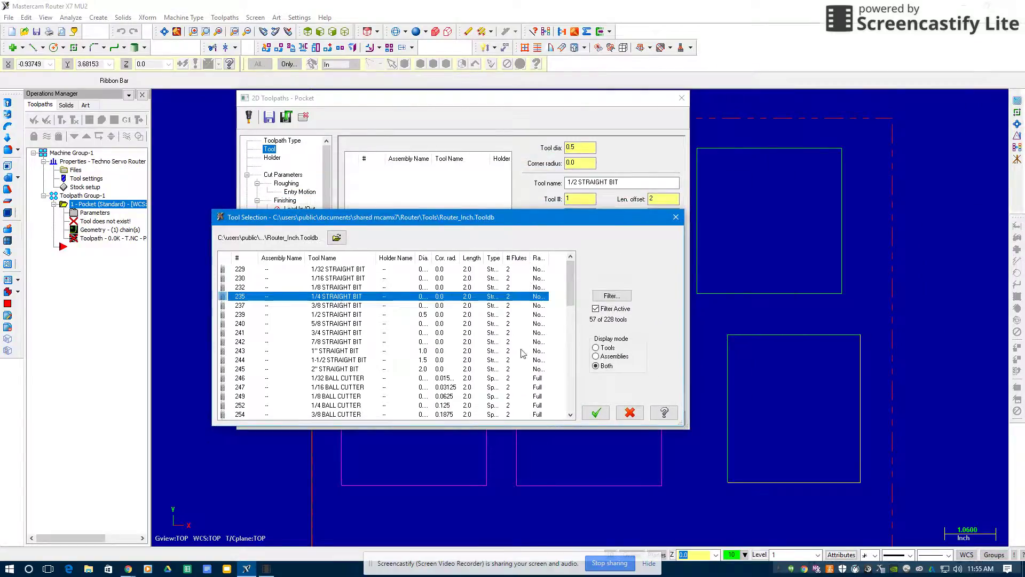
left_click(596, 413)
left_click(579, 278)
type("100")
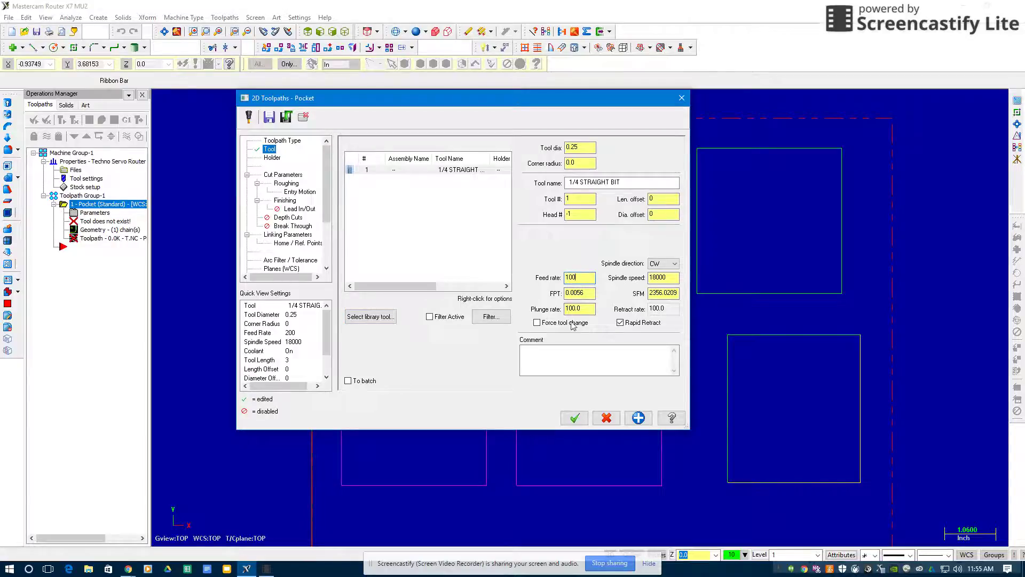
left_click(579, 308)
type("50")
left_click(636, 417)
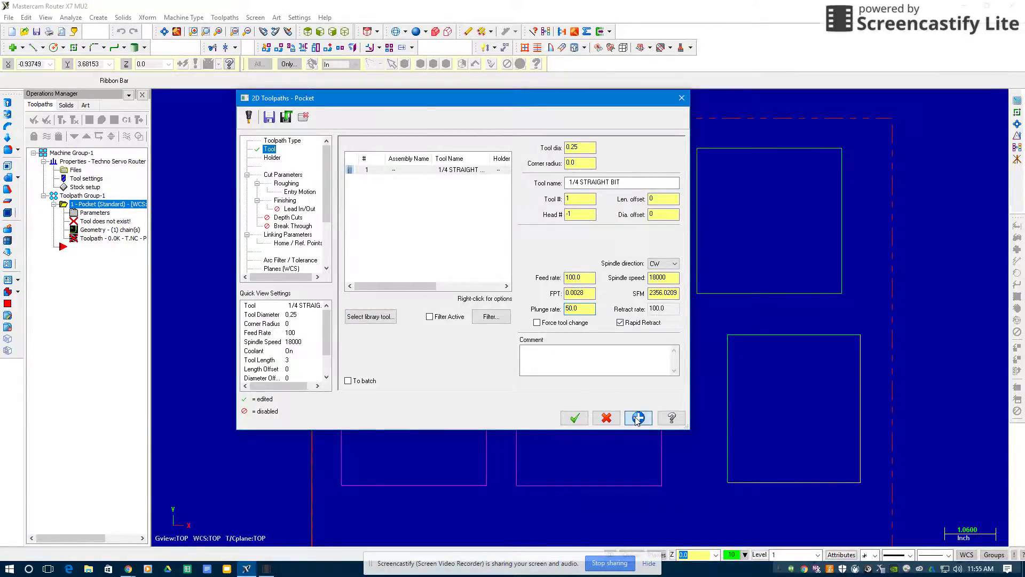
Review the pocket's cut parameter pages and turn on depth cuts
left_click(272, 158)
left_click(273, 176)
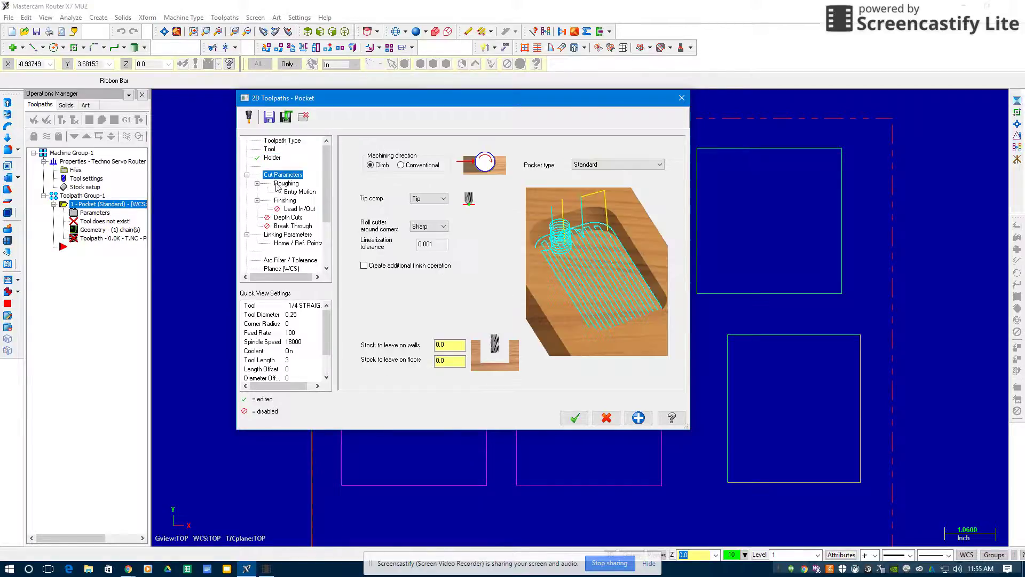
left_click(278, 184)
left_click(283, 192)
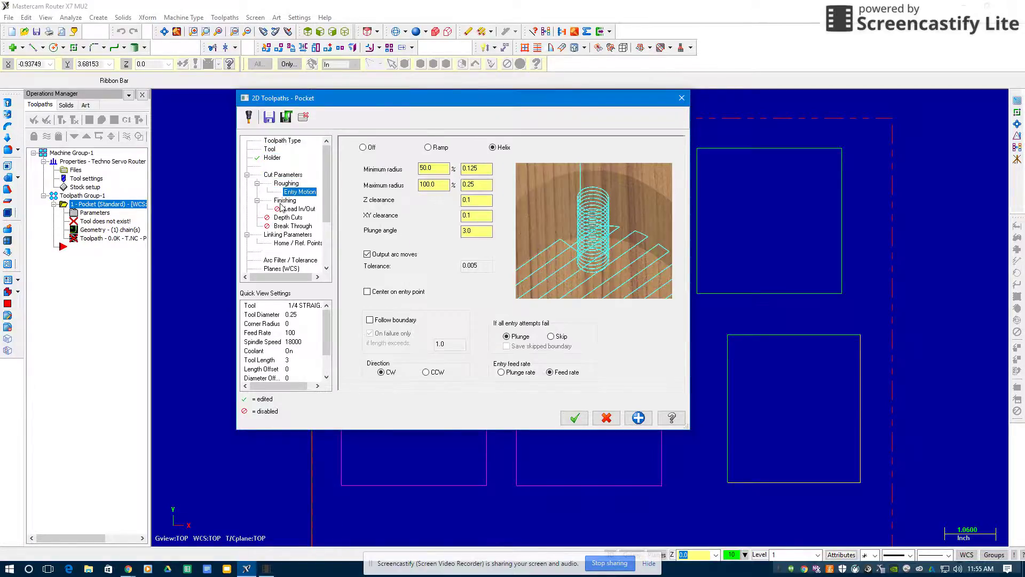
left_click(281, 202)
left_click(283, 209)
left_click(284, 219)
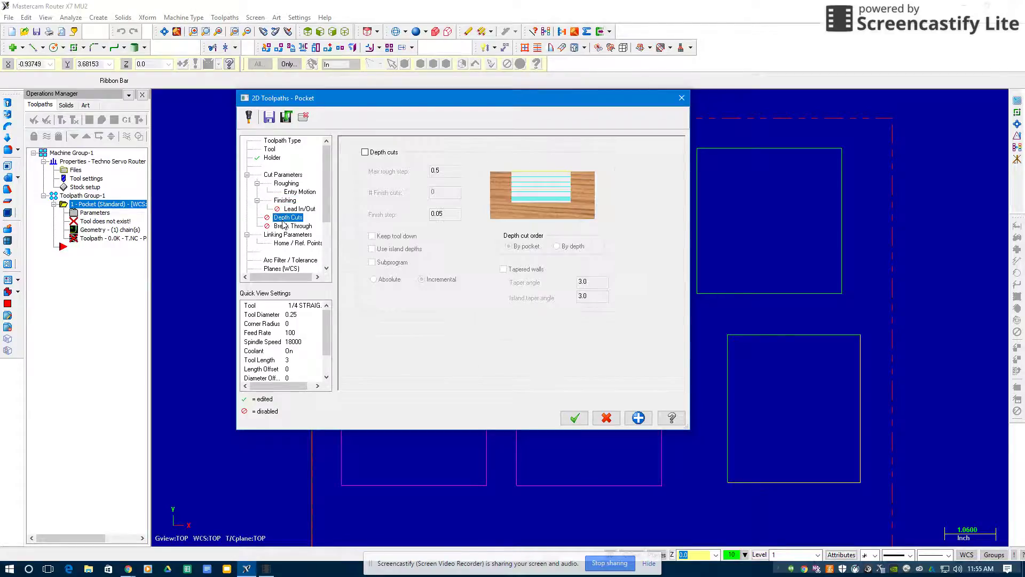
left_click(366, 152)
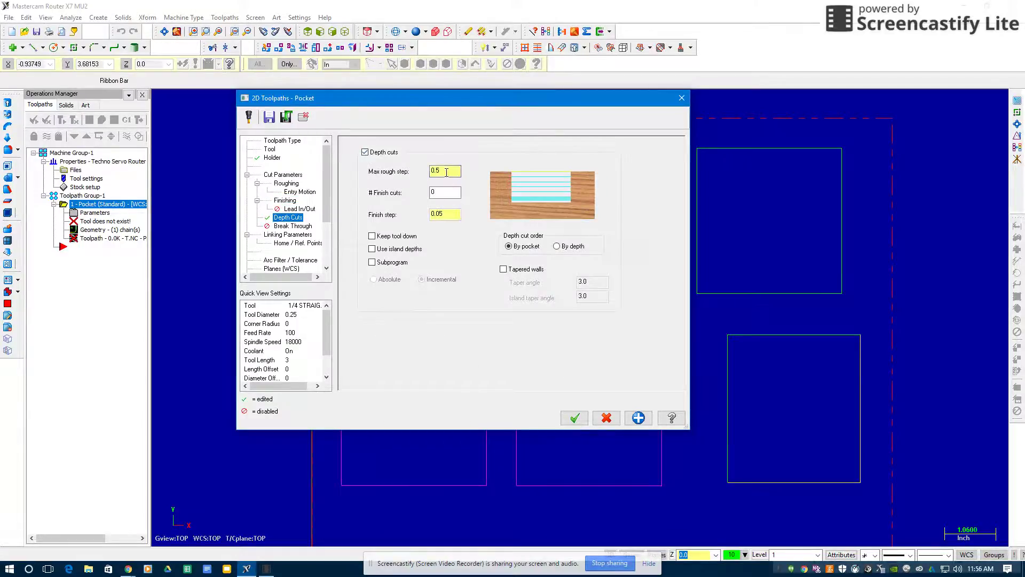
left_click_drag(446, 173, 424, 172)
Set the linking depth to absolute and generate the zigzag pocket toolpath
left_click(294, 226)
left_click(291, 236)
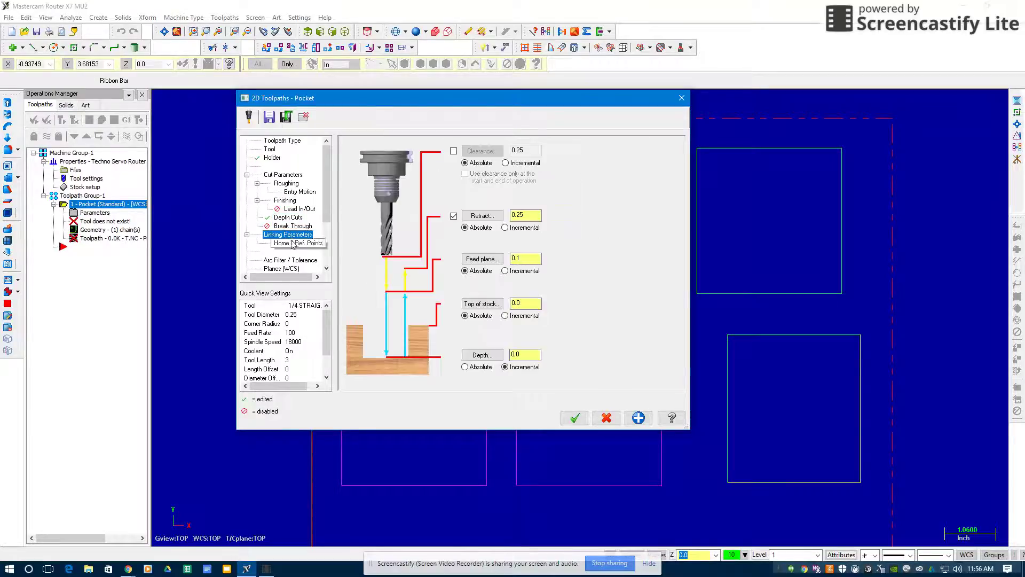
left_click(466, 367)
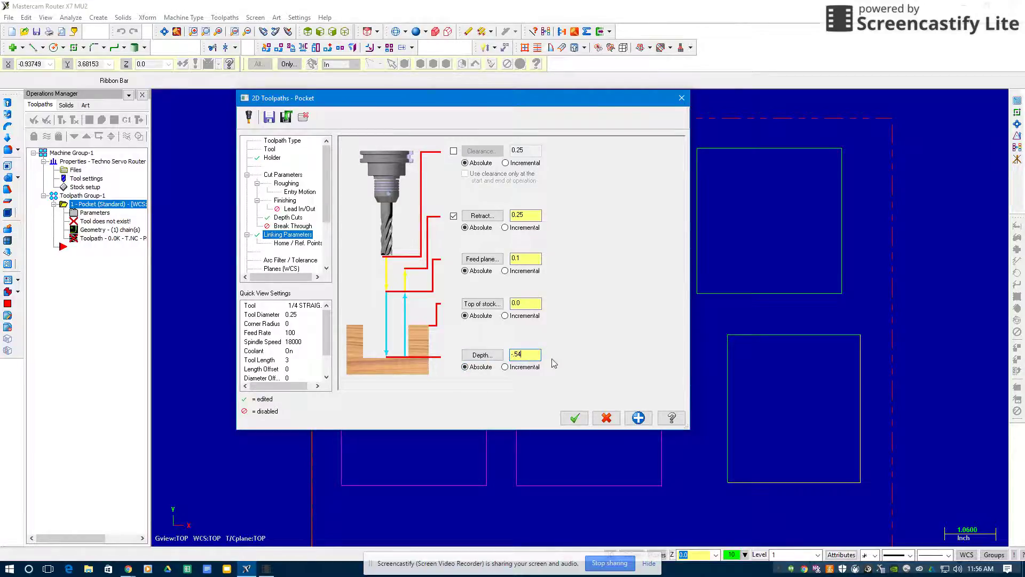
left_click(575, 417)
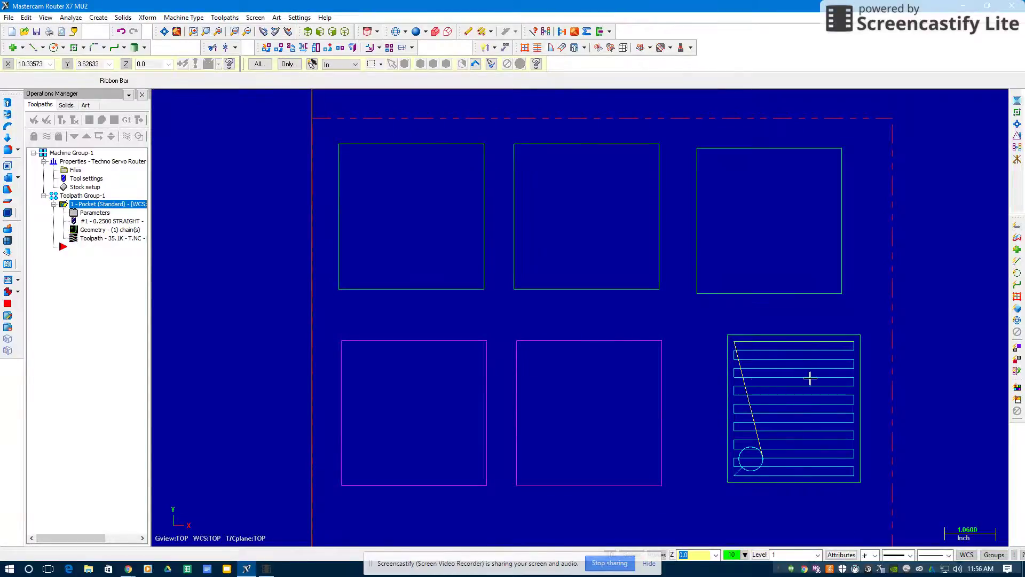
Begin a contour toolpath but close chaining without selecting geometry
left_click(225, 18)
left_click(230, 30)
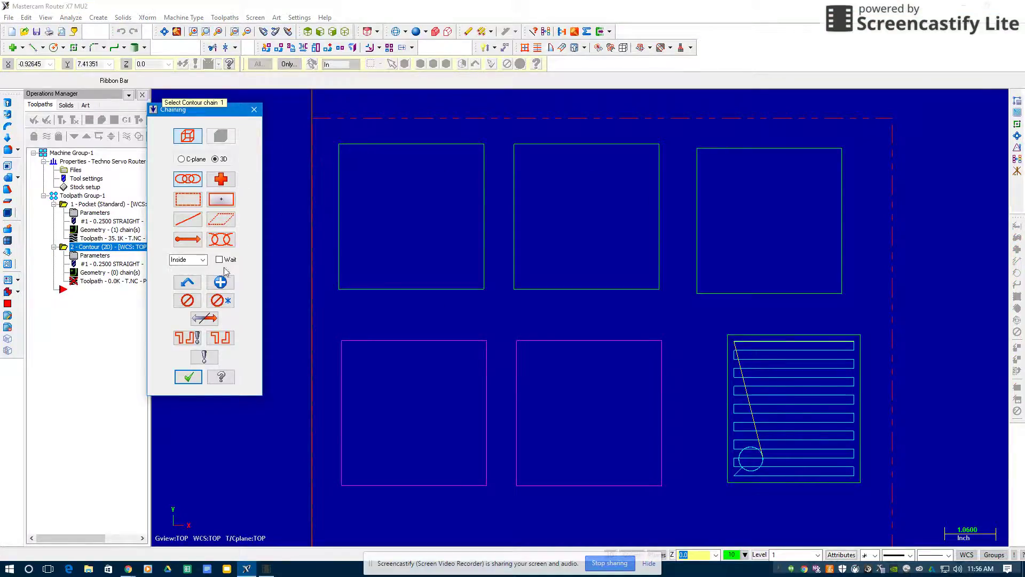
left_click(195, 378)
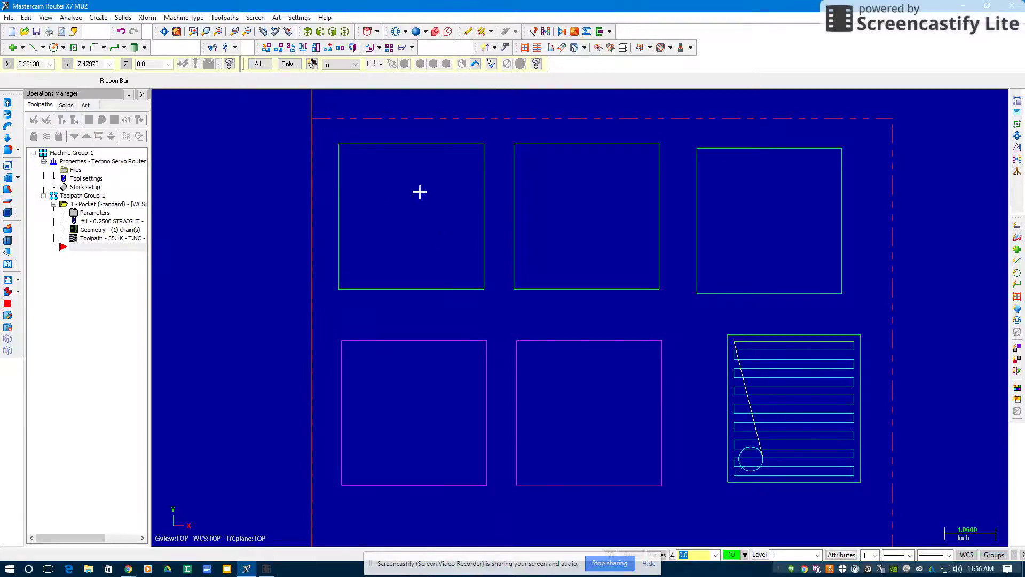
Restart the contour toolpath and chain all five coaster squares
left_click(225, 17)
left_click(237, 28)
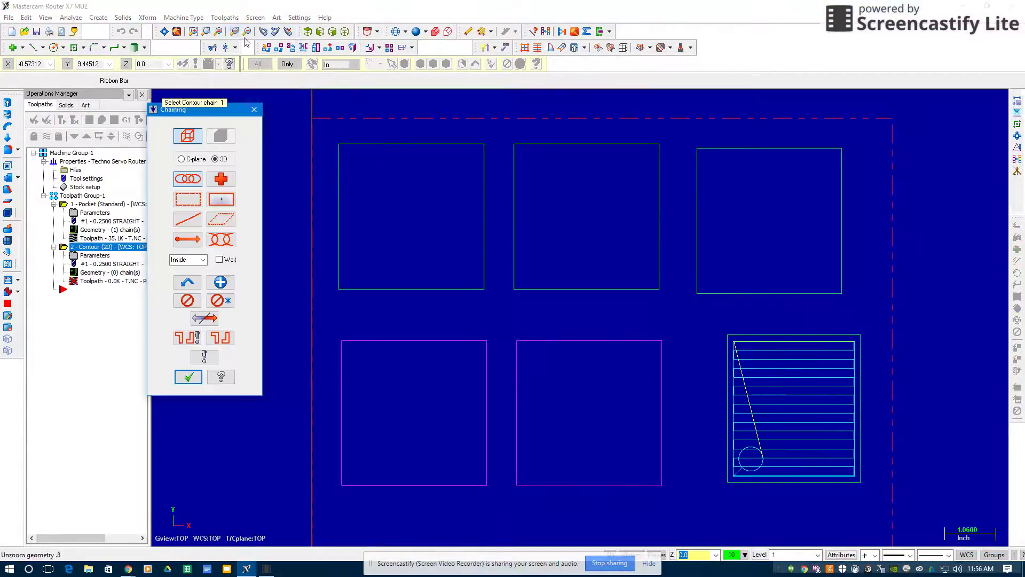
left_click(473, 142)
left_click(656, 143)
left_click(836, 148)
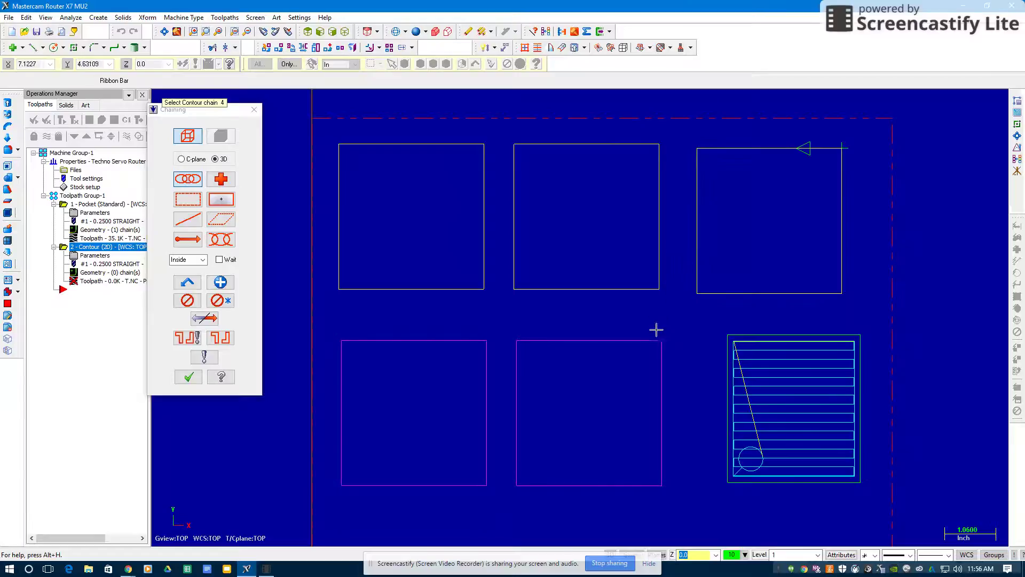
left_click(654, 340)
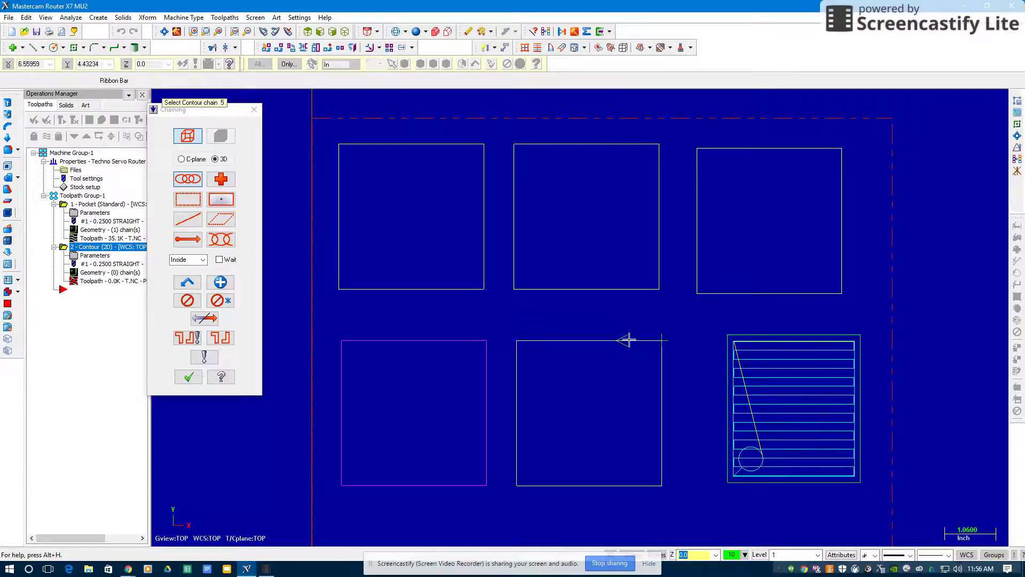
left_click(482, 340)
Give the contour the 1/4 straight bit with feed rate 100 and plunge rate 50
left_click(188, 377)
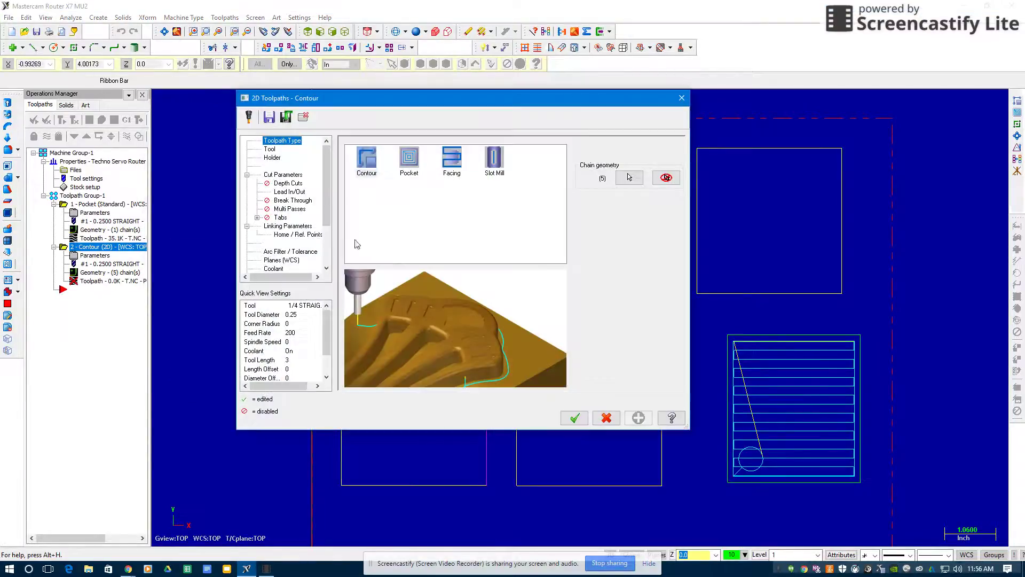
left_click(269, 149)
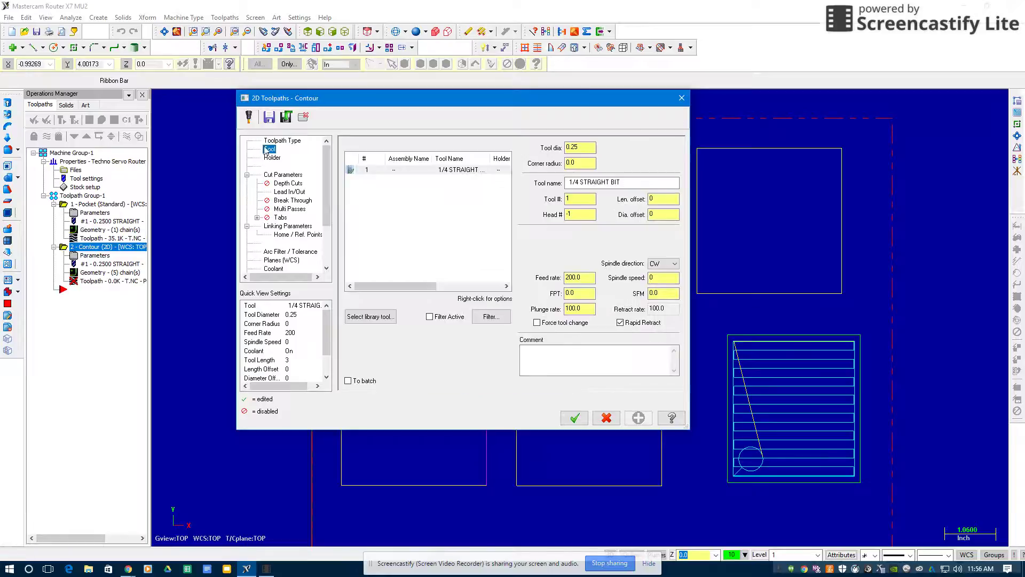
left_click(451, 170)
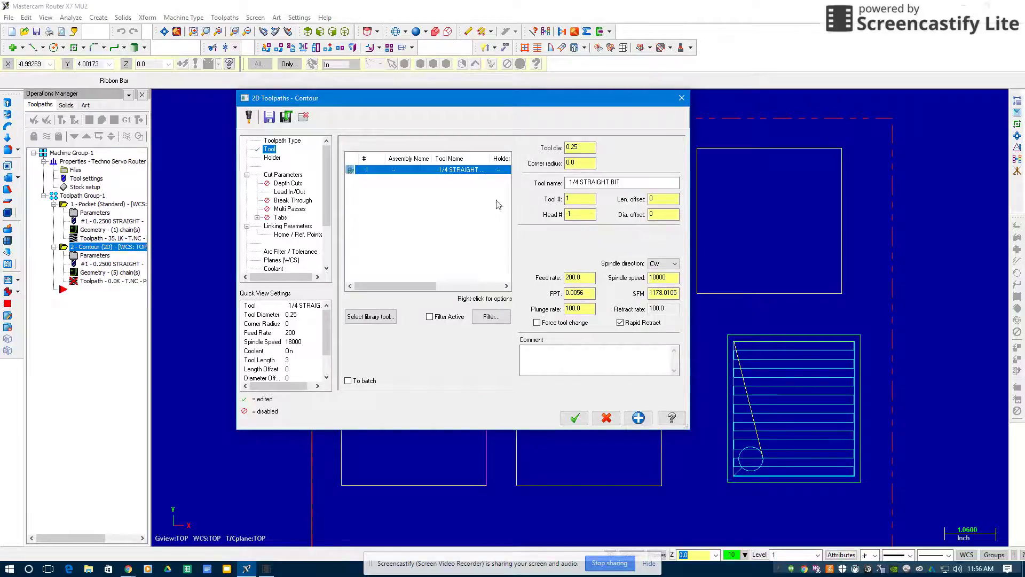
left_click(568, 278)
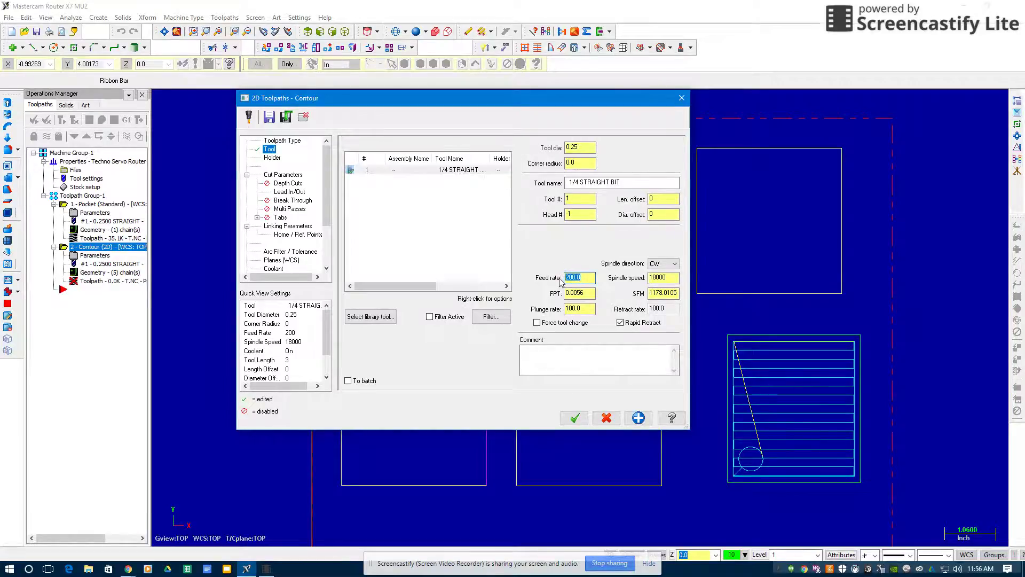
type("100")
left_click(566, 309)
type("50")
left_click(639, 417)
Set the contour's cutter compensation direction to Right
left_click(273, 159)
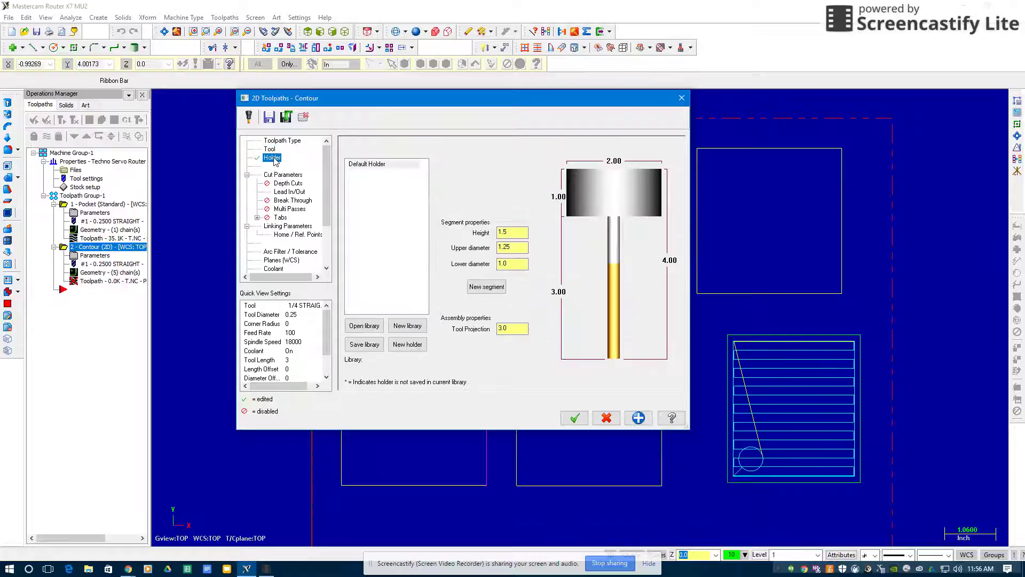
left_click(279, 175)
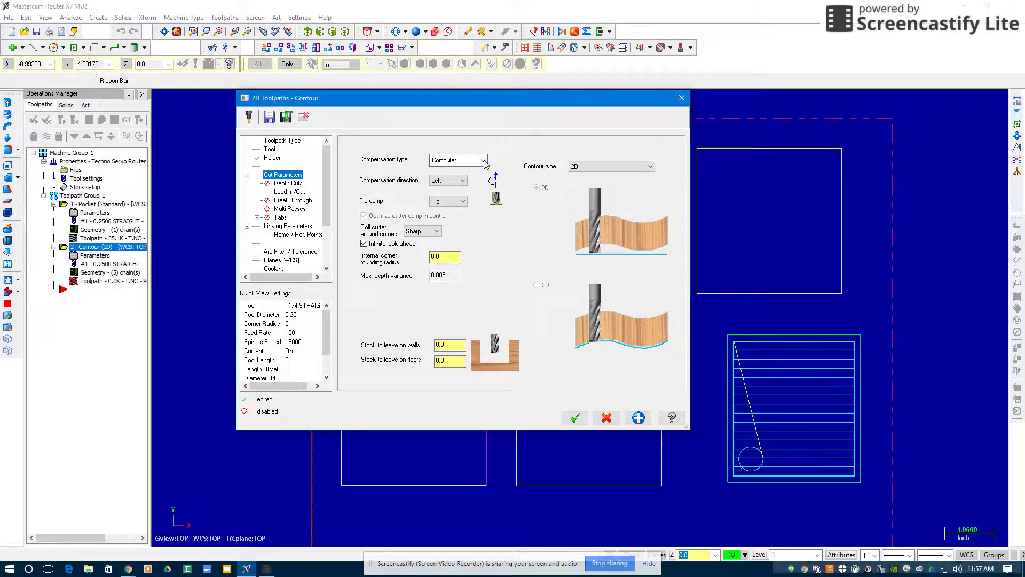
left_click(462, 181)
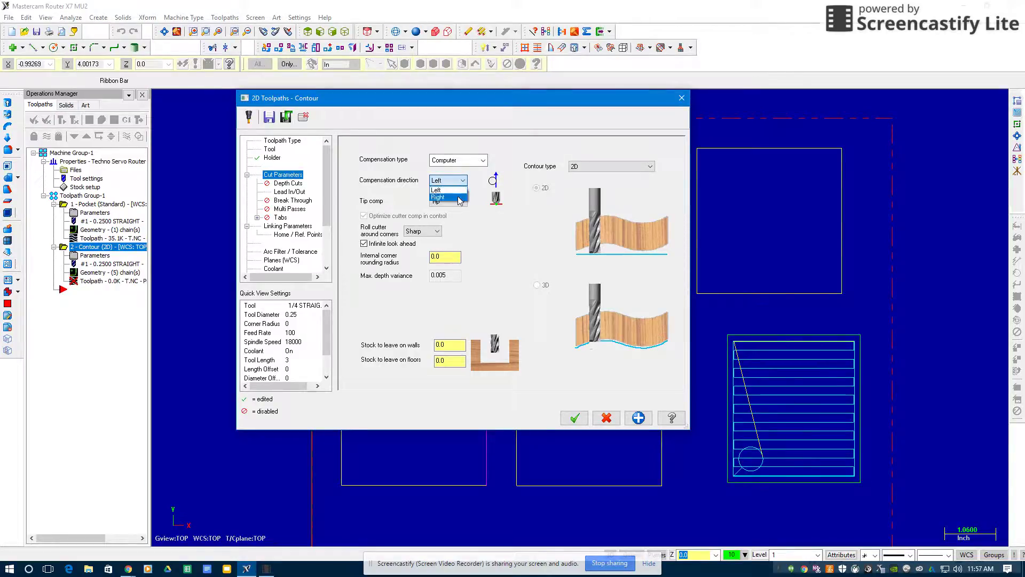
left_click(443, 197)
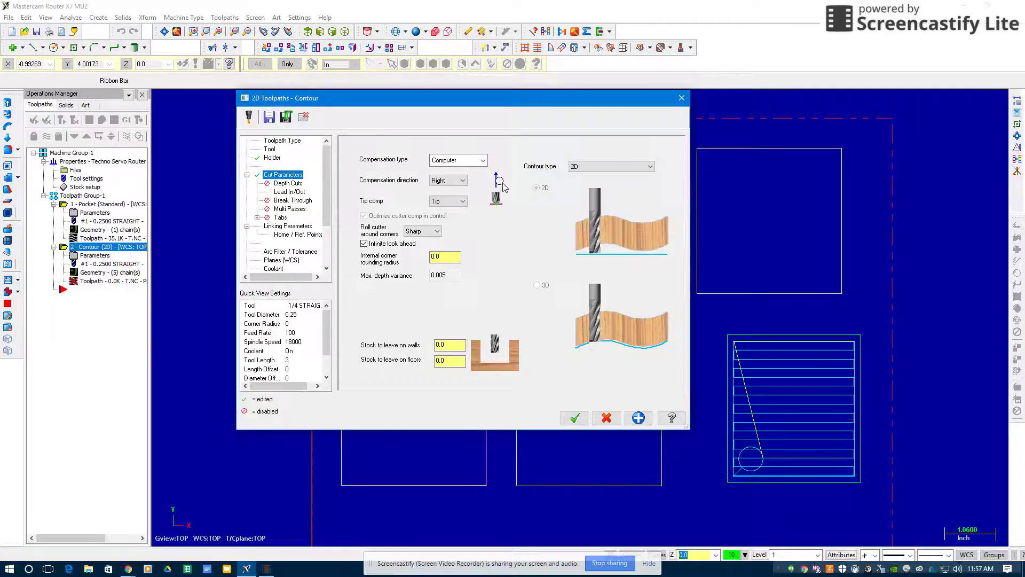
Turn on depth cuts for the contour and change the max rough step to 25
left_click(282, 183)
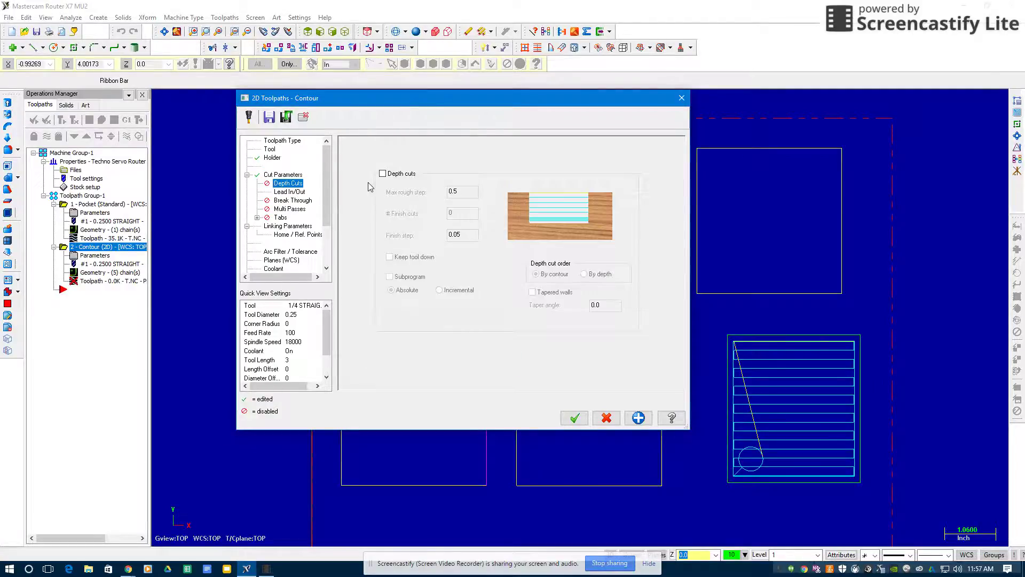
left_click(383, 174)
left_click(457, 191)
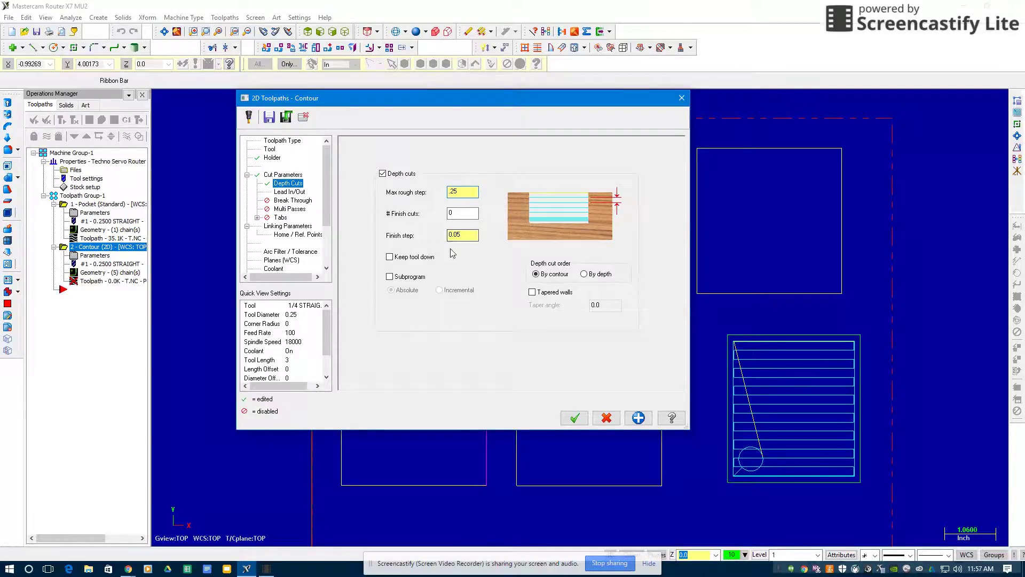
Turn off lead in/out for the contour and look over the break through and multi passes pages
left_click(290, 192)
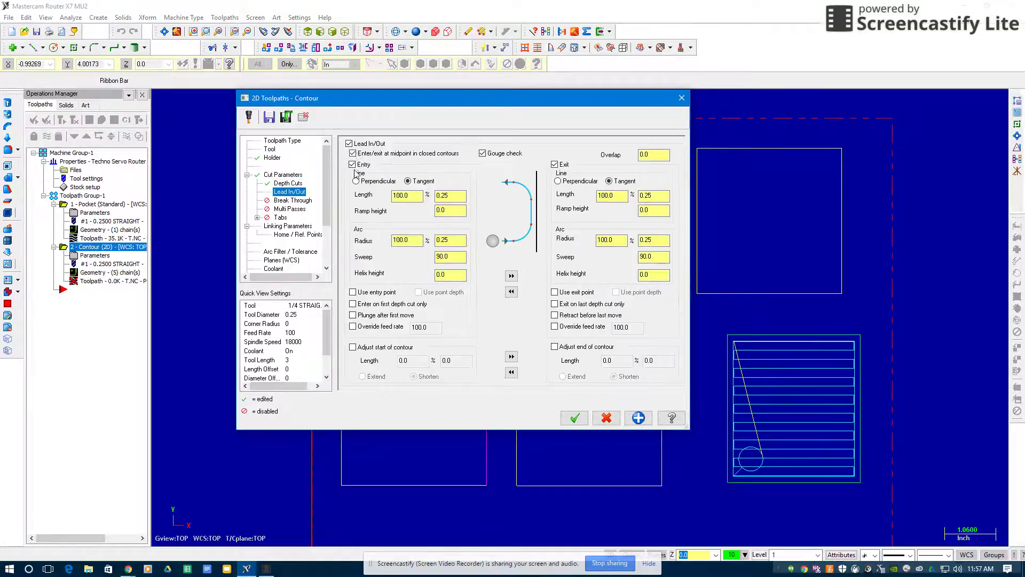
left_click(350, 145)
left_click(298, 202)
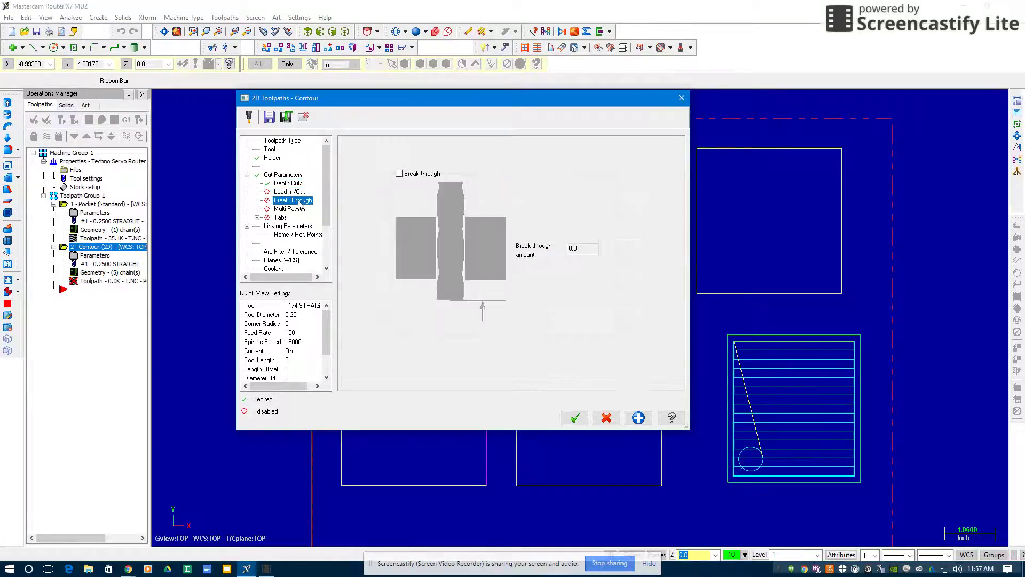
left_click(291, 209)
Turn on automatic holding tabs for the contour, spaced at most 2.0 apart
left_click(282, 218)
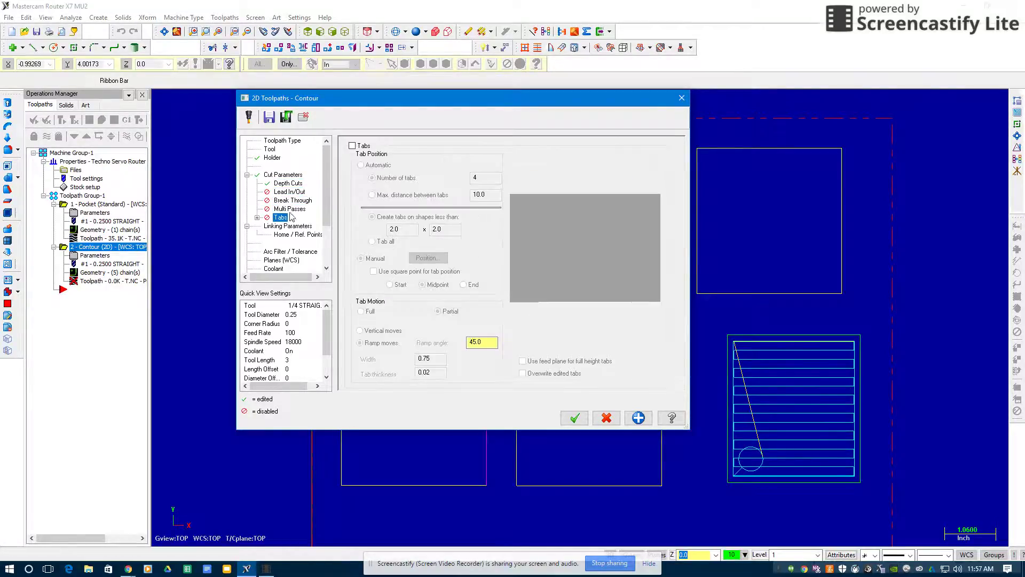
left_click(352, 145)
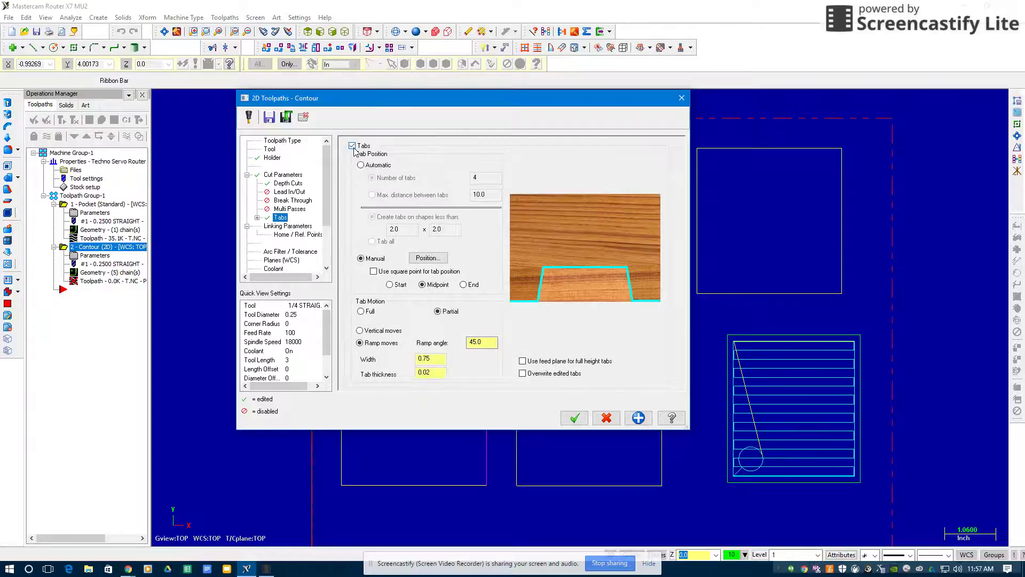
left_click(361, 165)
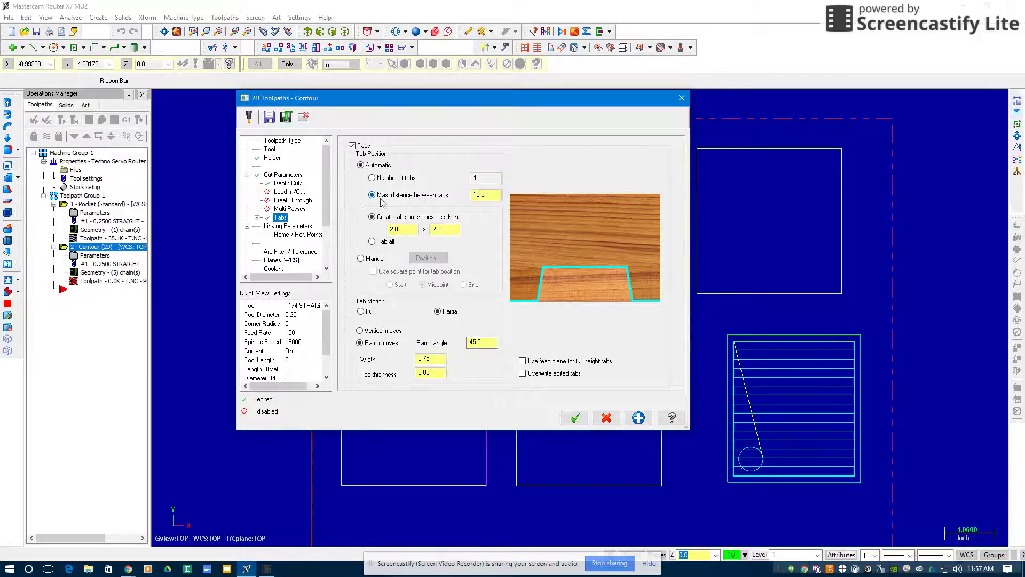
double_click(469, 195)
type("2")
Set the tab thickness to 0.06 and accept the contour settings
left_click(436, 372)
key("BackSpace")
type("67")
key("BackSpace")
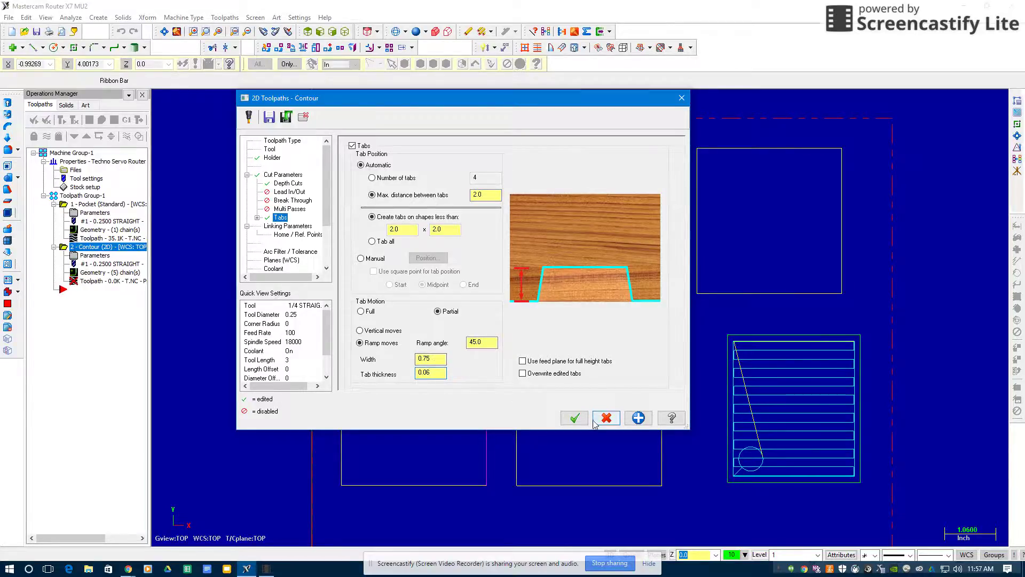
left_click(575, 419)
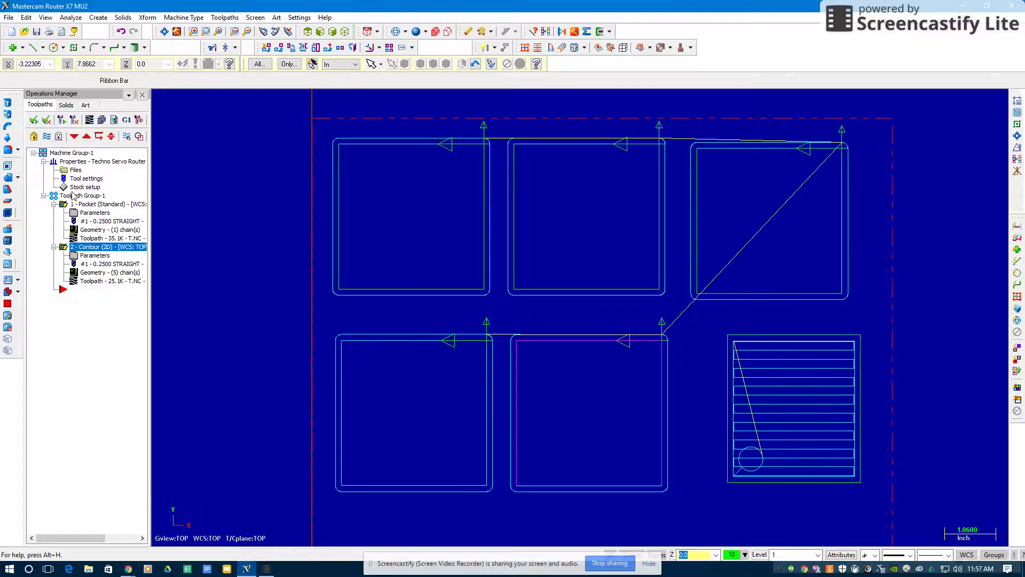
left_click(102, 122)
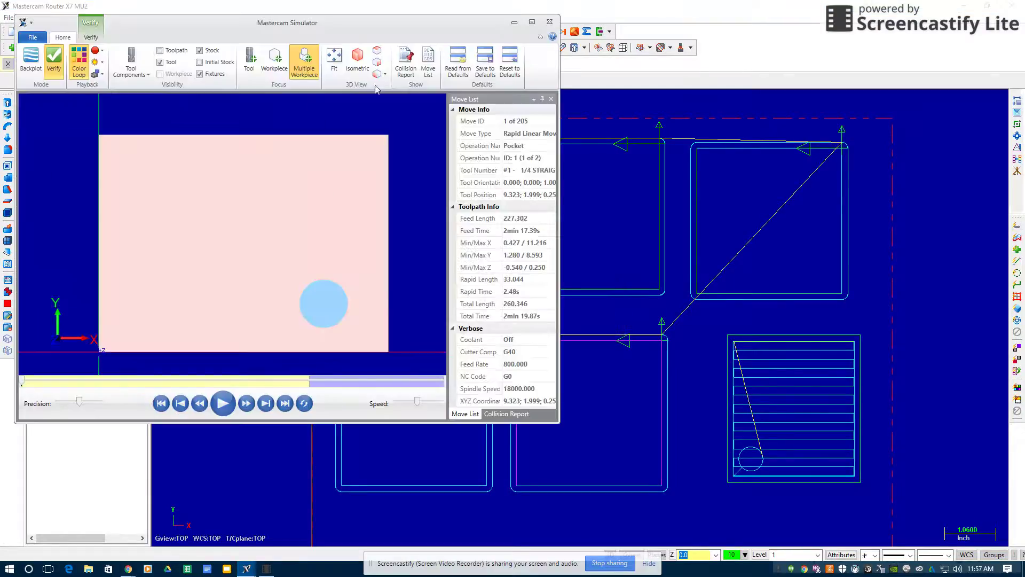
left_click(357, 59)
left_click(223, 403)
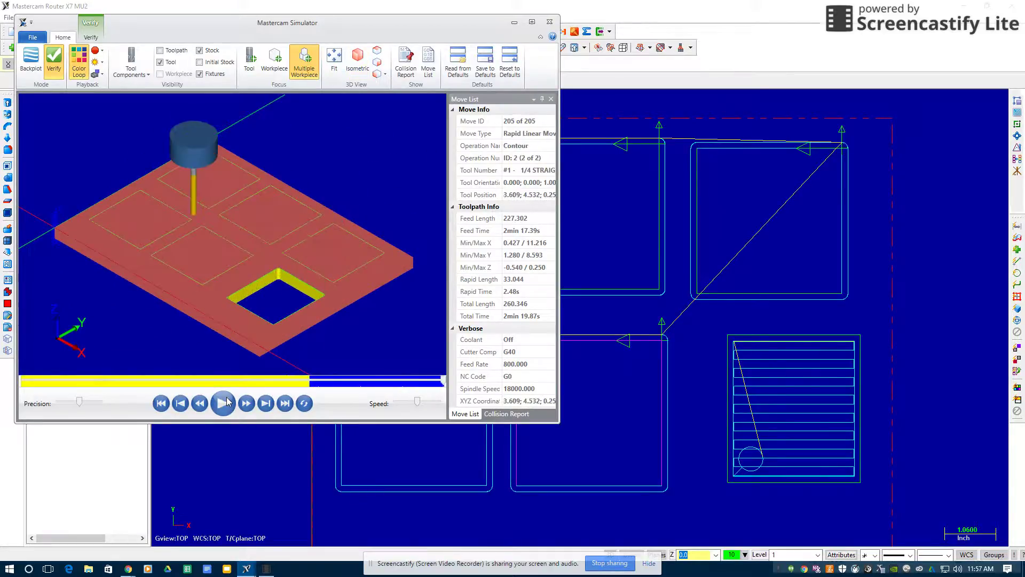
left_click(551, 22)
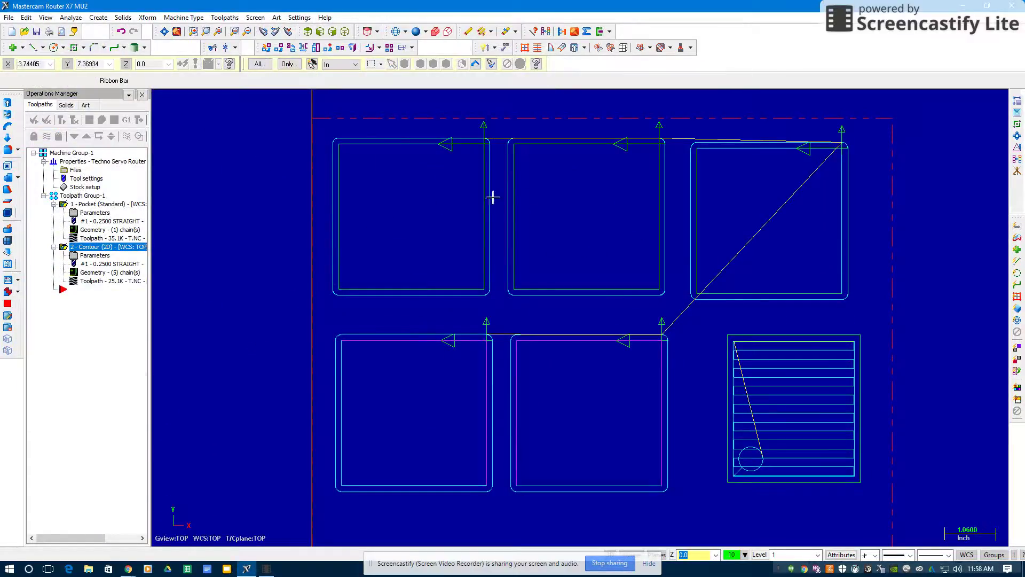
Change the contour's linking depth to absolute -0.54, accept, and regenerate the dirty contour toolpath
left_click(92, 256)
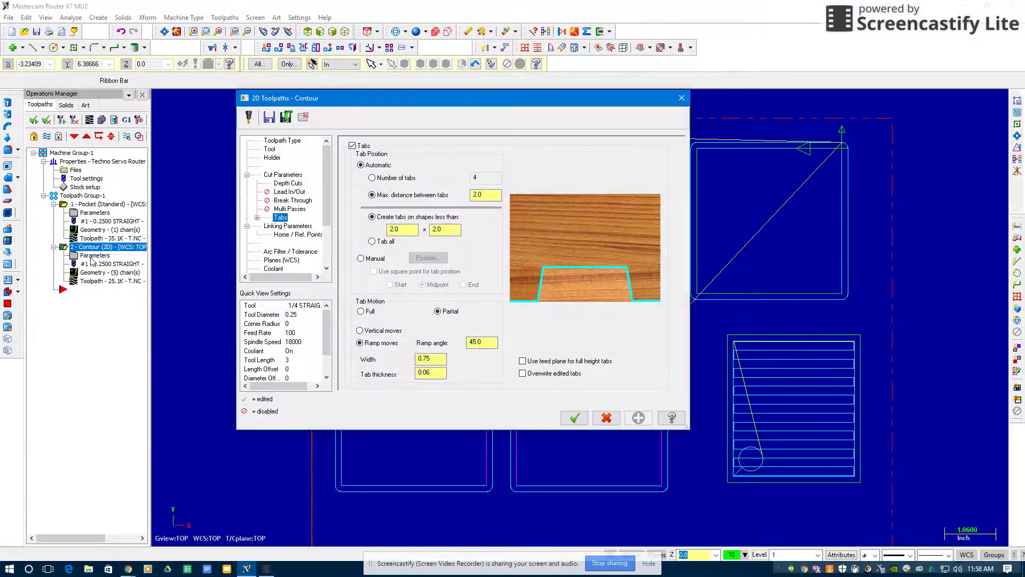
left_click(280, 226)
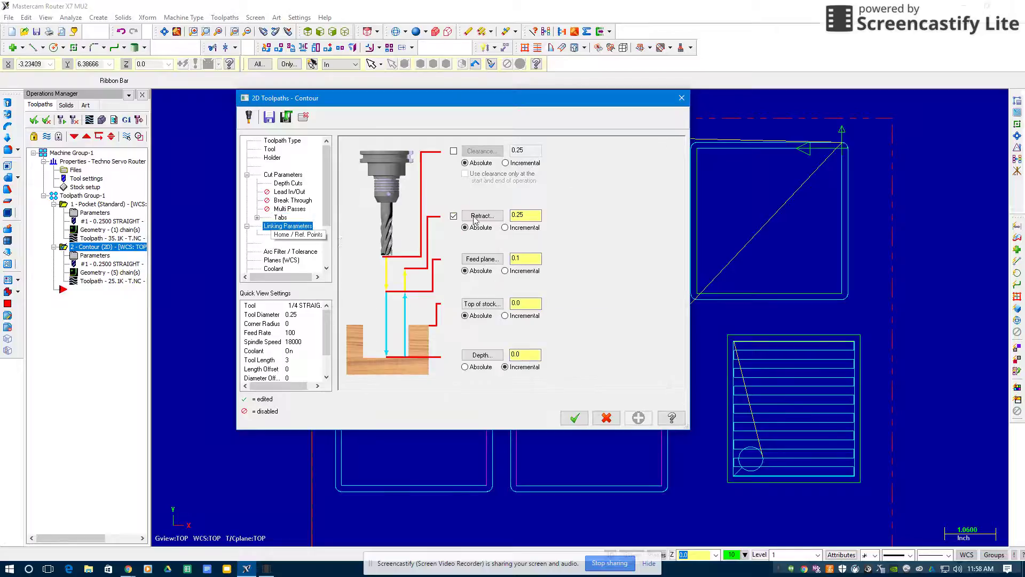
left_click(466, 368)
left_click_drag(532, 353, 507, 356)
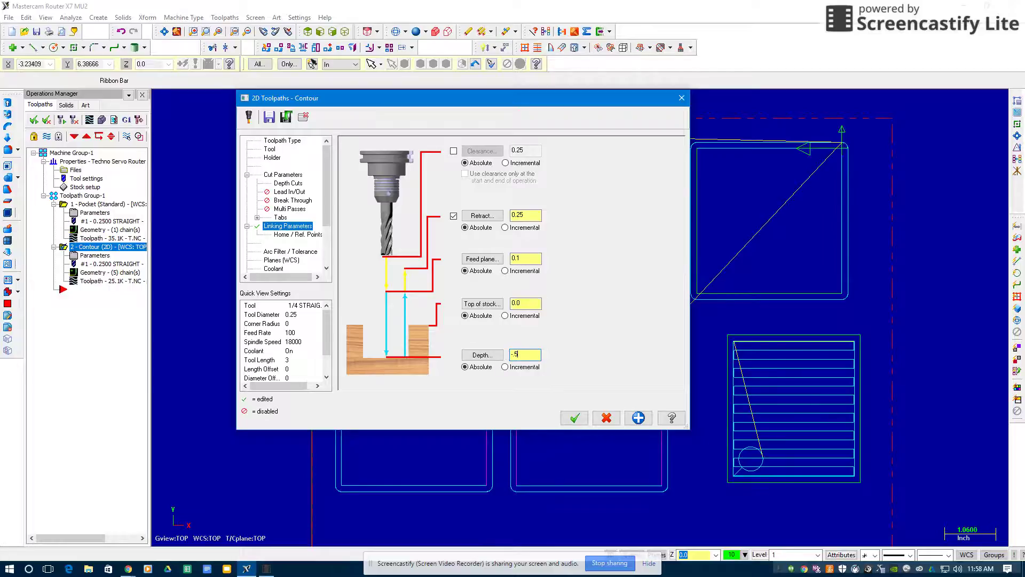
left_click(575, 417)
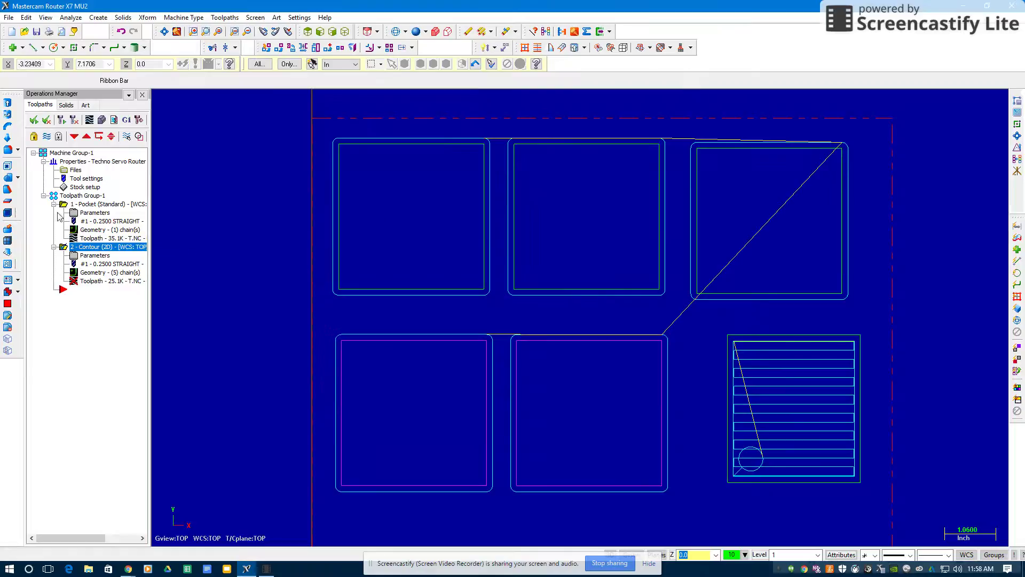
left_click(62, 120)
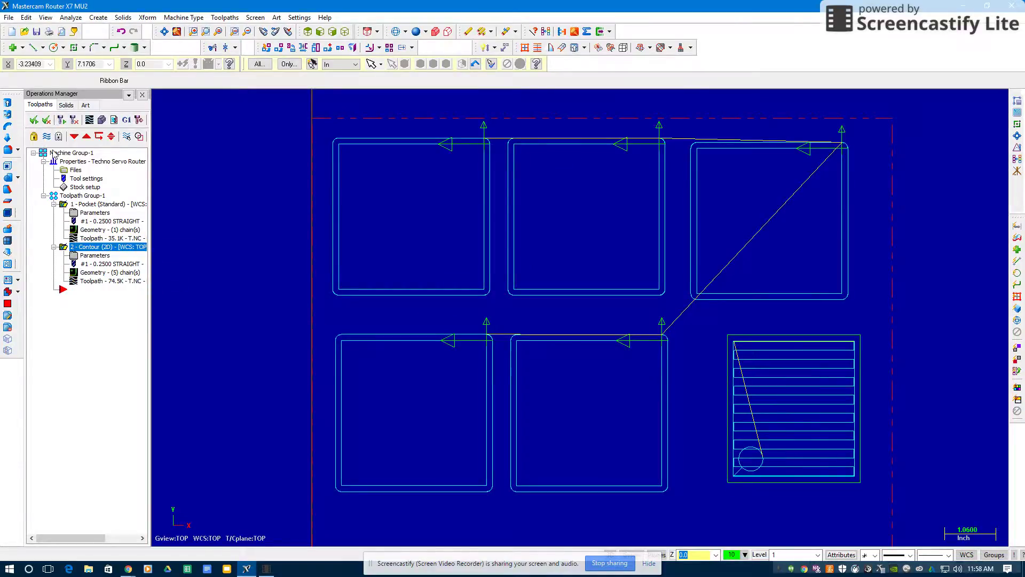
left_click(102, 121)
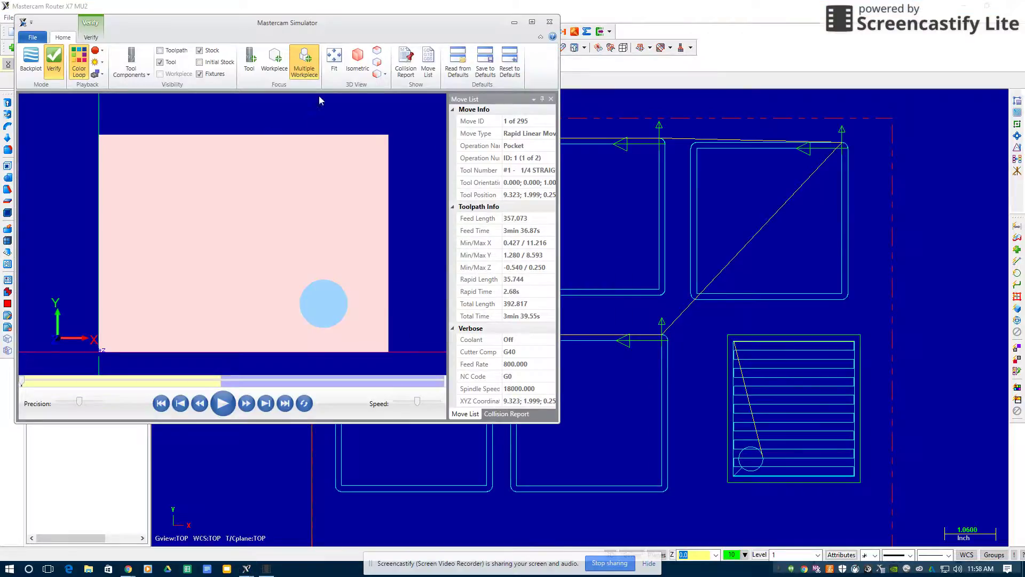
left_click(357, 59)
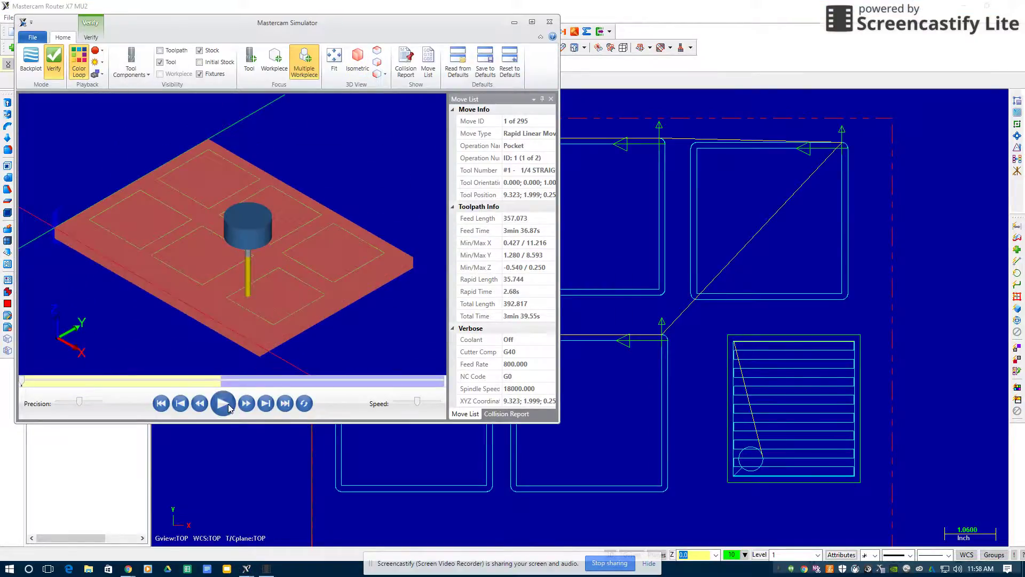
left_click(227, 407)
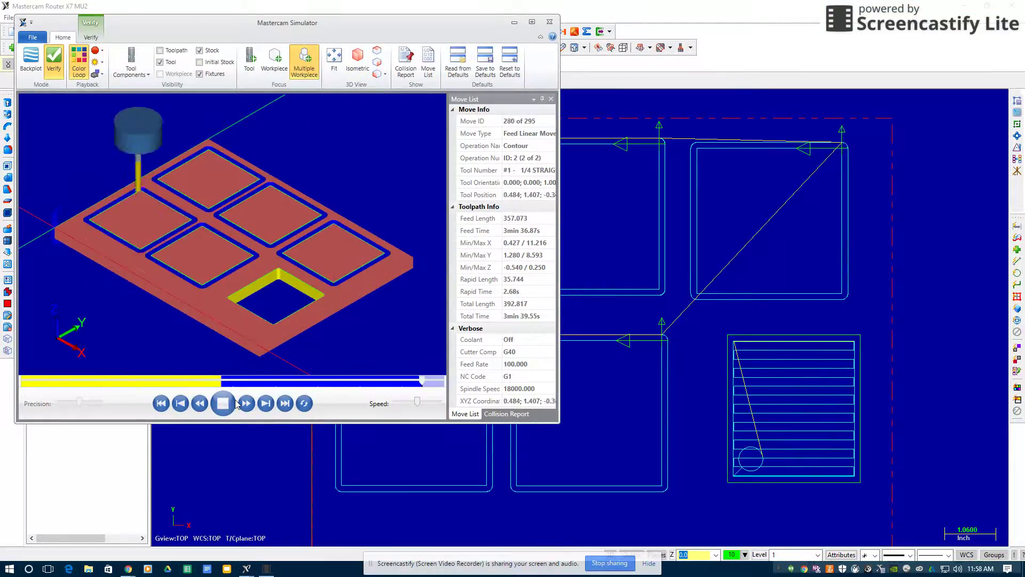
middle_click_drag(337, 270, 360, 201)
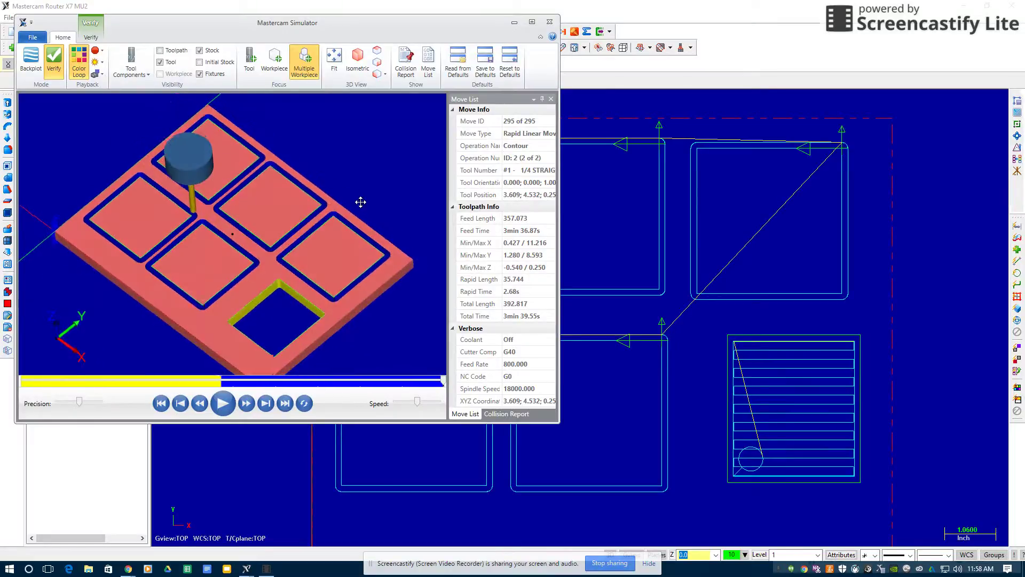
left_click(550, 22)
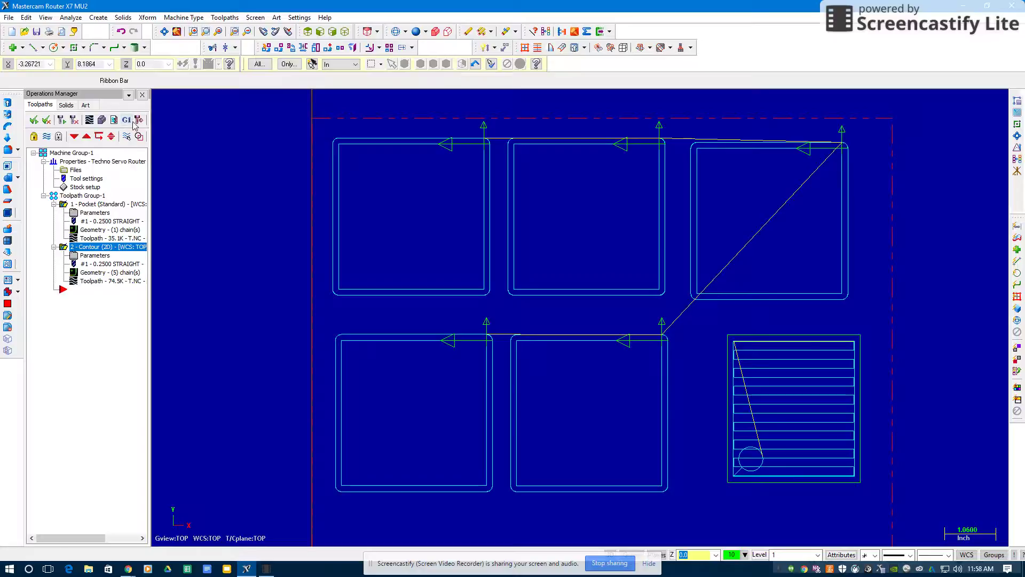
Post the pocket and contour toolpaths, saving the NC code as T.NC on the Desktop
left_click(9, 17)
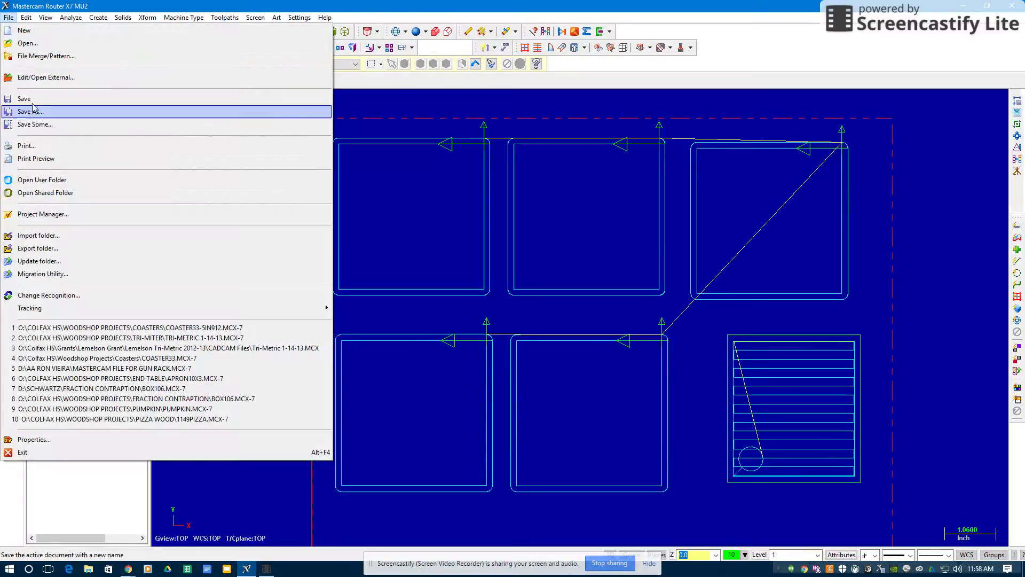
left_click(384, 227)
left_click(126, 120)
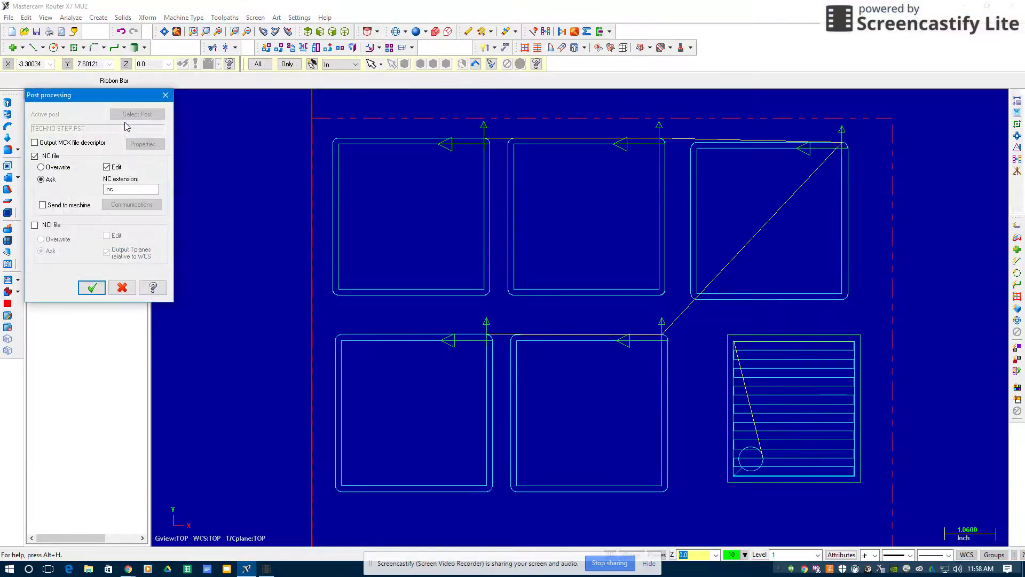
left_click(92, 289)
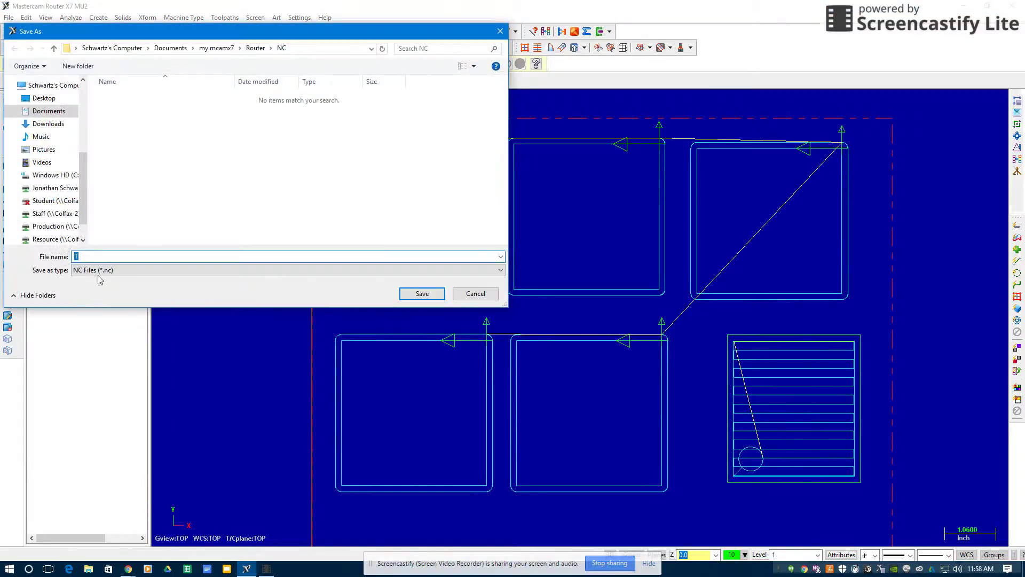
left_click(44, 98)
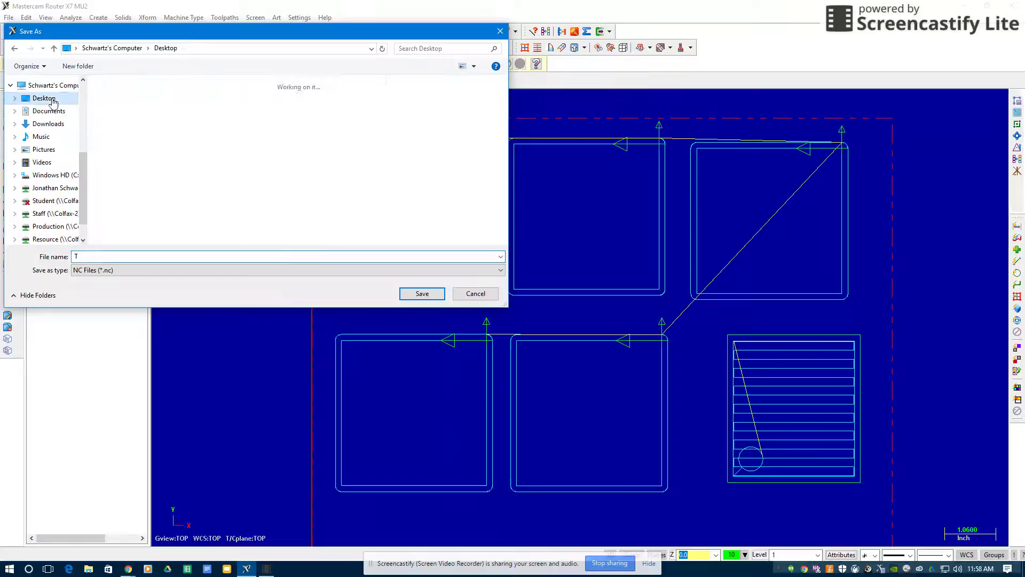
left_click(421, 294)
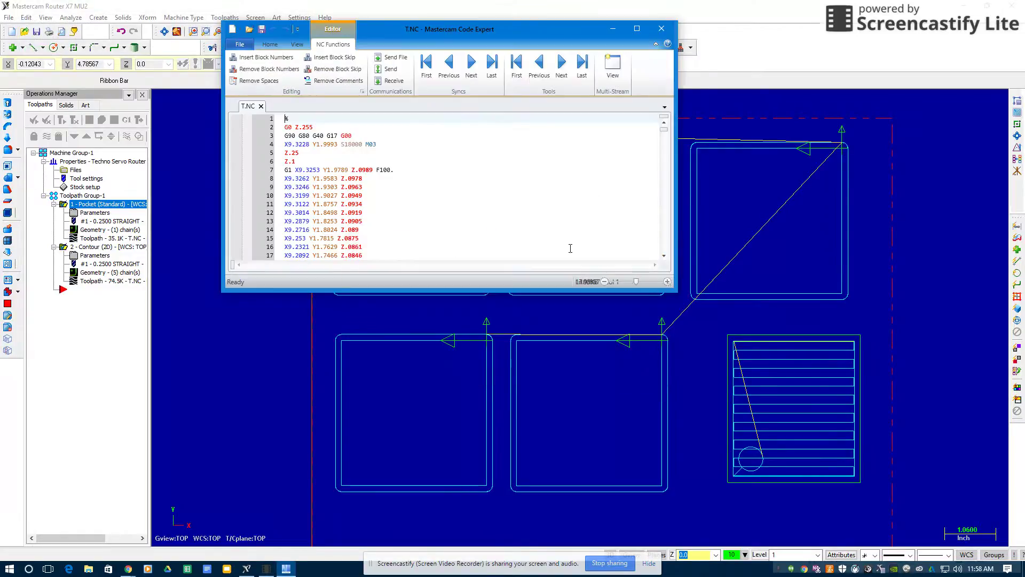
Enlarge the Code Expert window and scroll through T.NC to its final M30 line
left_click_drag(680, 292, 756, 374)
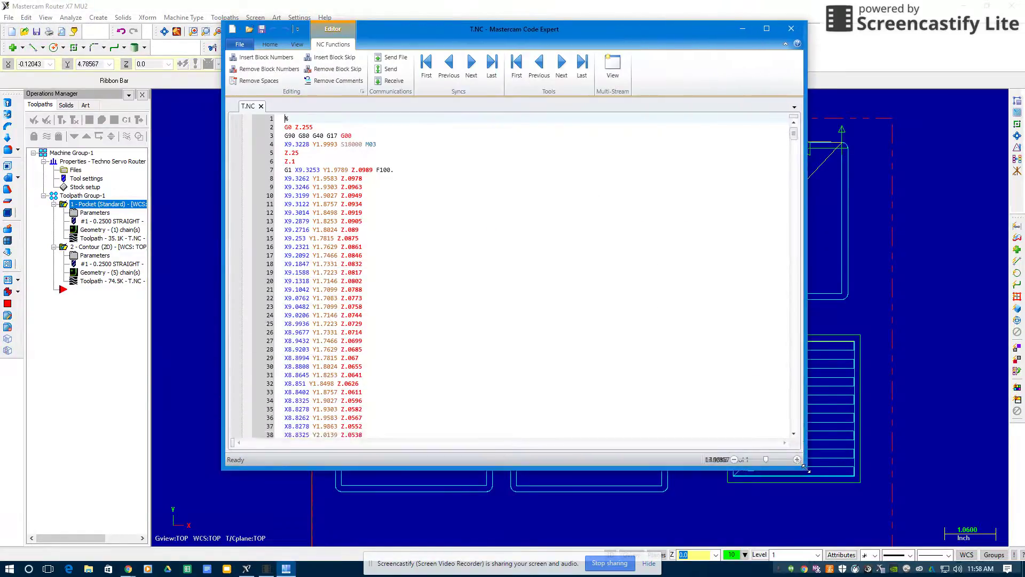
scroll(609, 310, "down", 18)
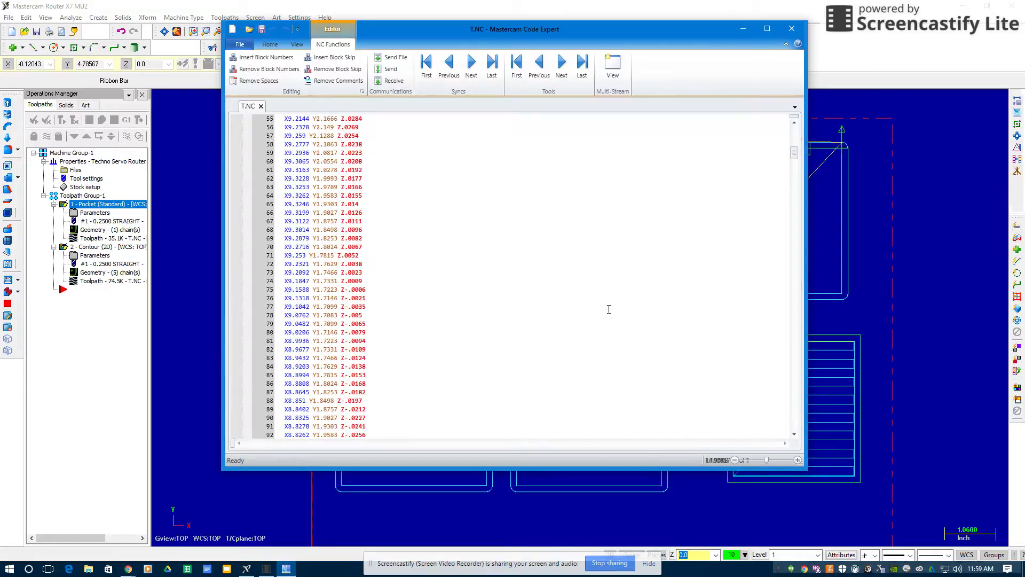
scroll(609, 309, "down", 20)
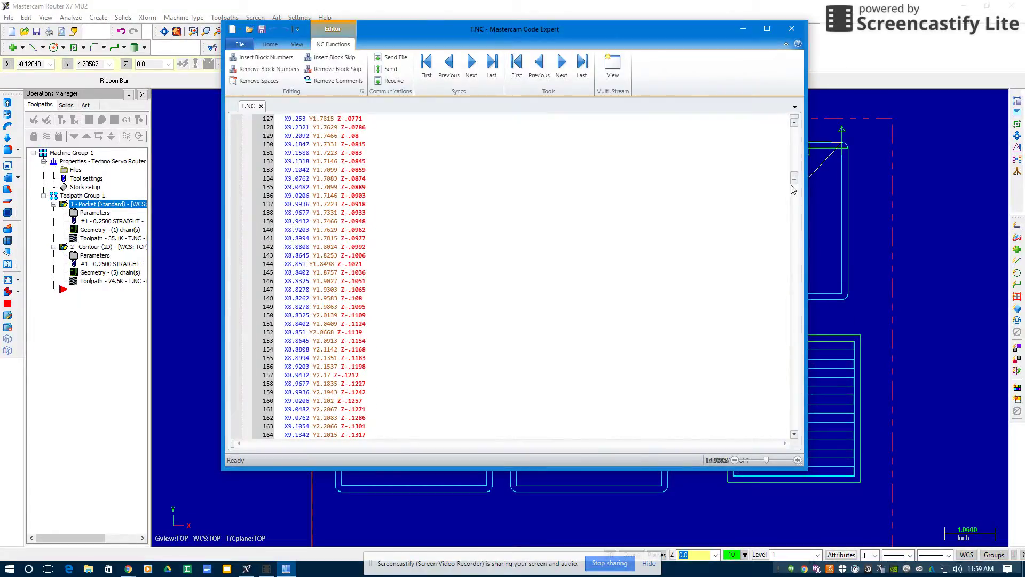
left_click_drag(793, 184, 809, 434)
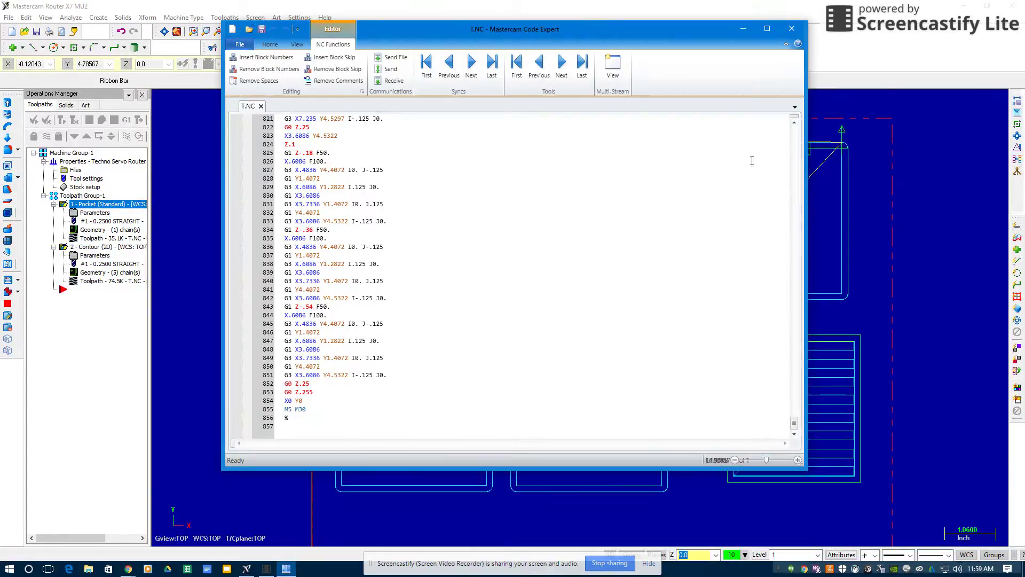
left_click(792, 28)
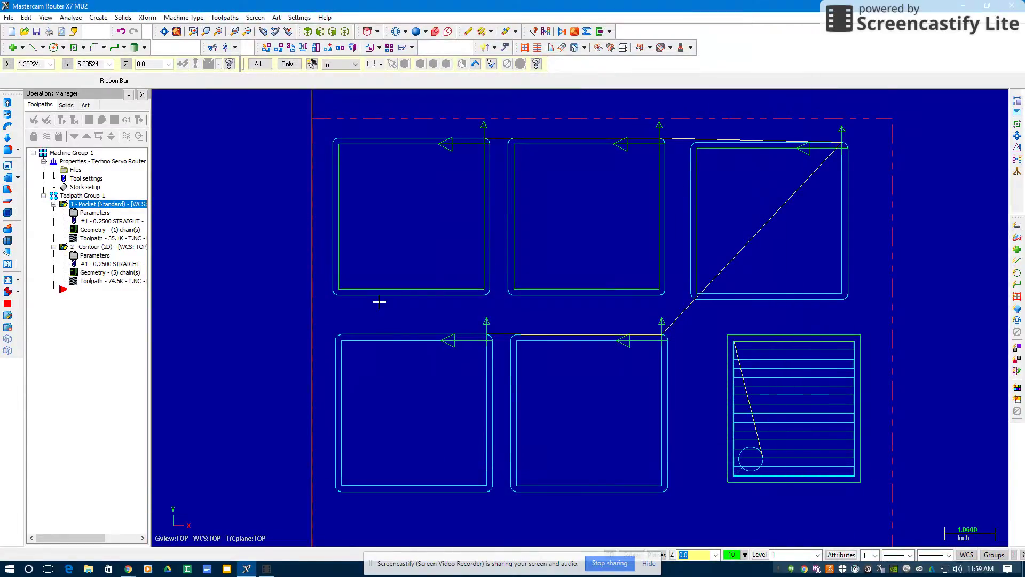
scroll(370, 293, "down", 1)
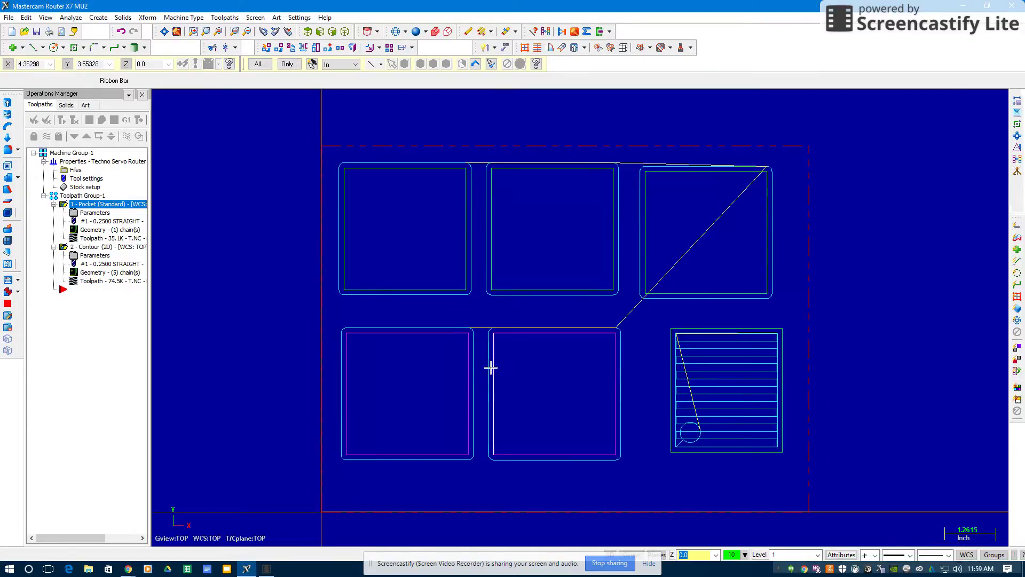